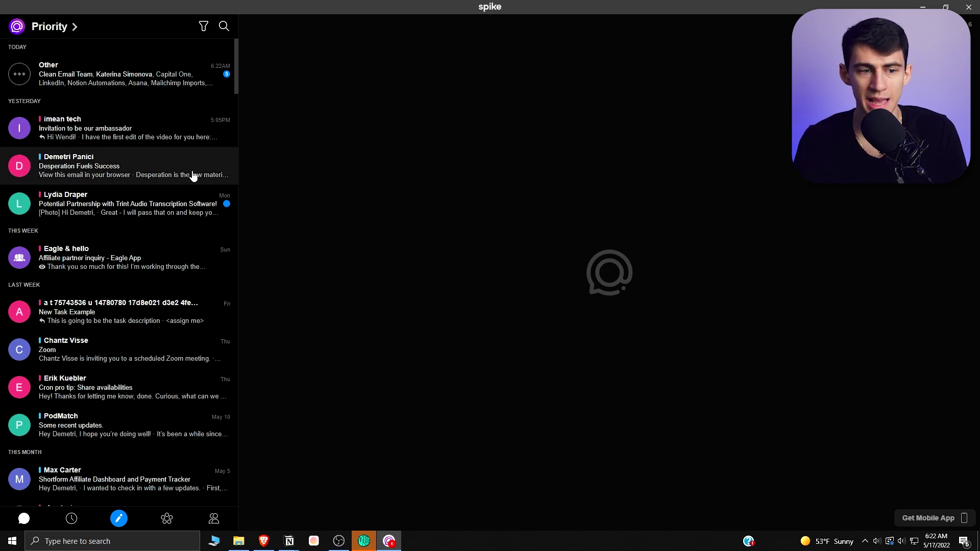
Open the Desperation Fuels Success newsletter from Priority and scroll through its thread of earlier issues.
{"action": "left_click", "coordinate": [169, 176]}
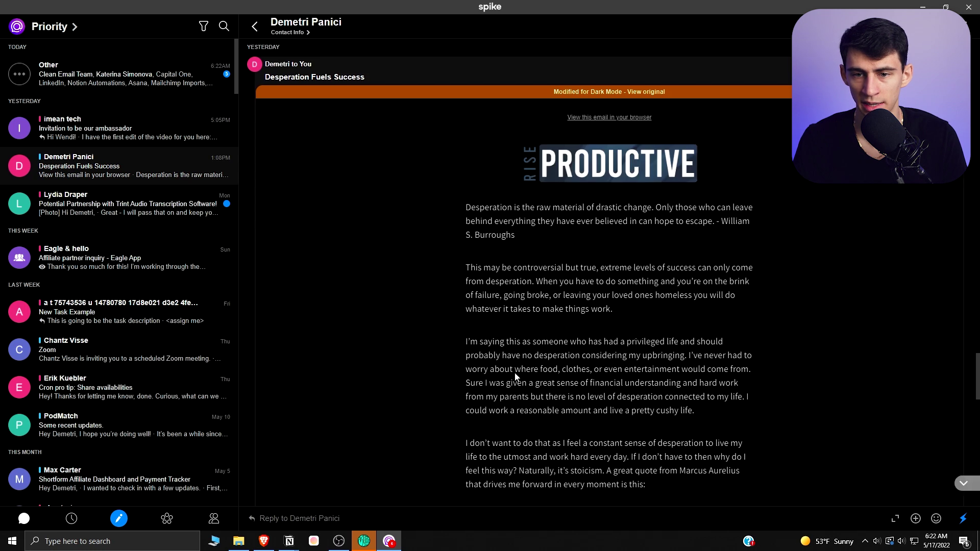
{"action": "scroll", "coordinate": [515, 371], "scroll_direction": "down", "scroll_amount": 20}
{"action": "scroll", "coordinate": [519, 371], "scroll_direction": "up", "scroll_amount": 8}
{"action": "scroll", "coordinate": [526, 395], "scroll_direction": "up", "scroll_amount": 20}
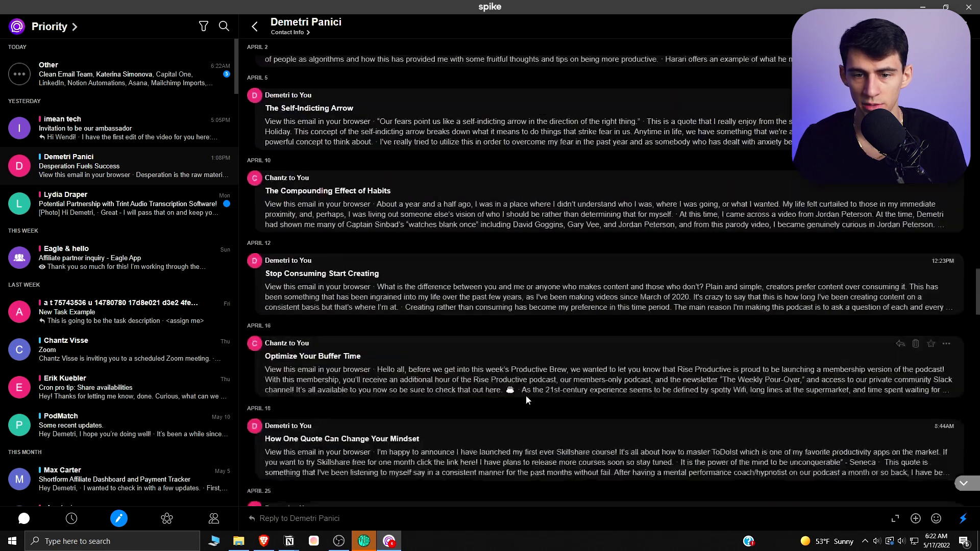
{"action": "scroll", "coordinate": [526, 394], "scroll_direction": "down", "scroll_amount": 10}
{"action": "scroll", "coordinate": [528, 396], "scroll_direction": "down", "scroll_amount": 20}
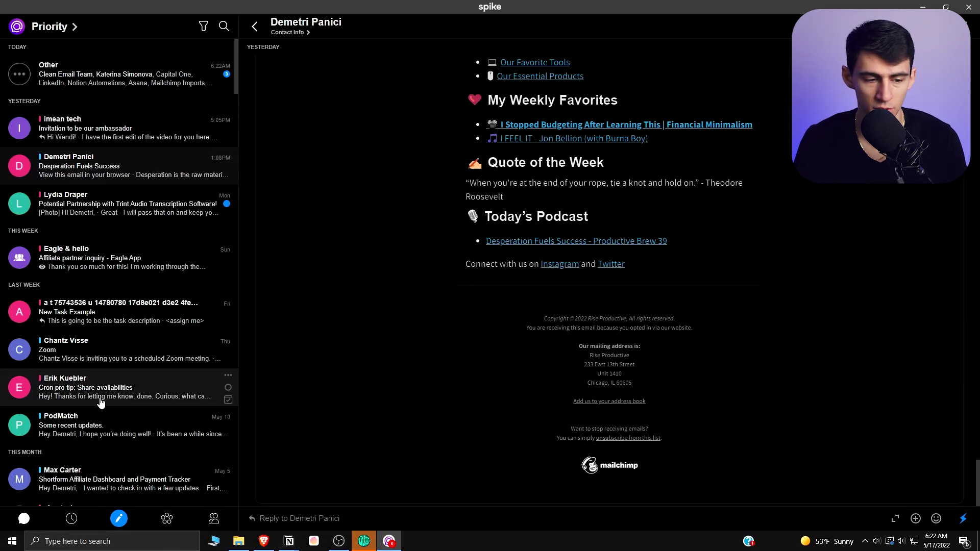
In the Cron pro tip thread, send a reply saying you just dislike a cluttered inbox.
{"action": "left_click", "coordinate": [109, 379]}
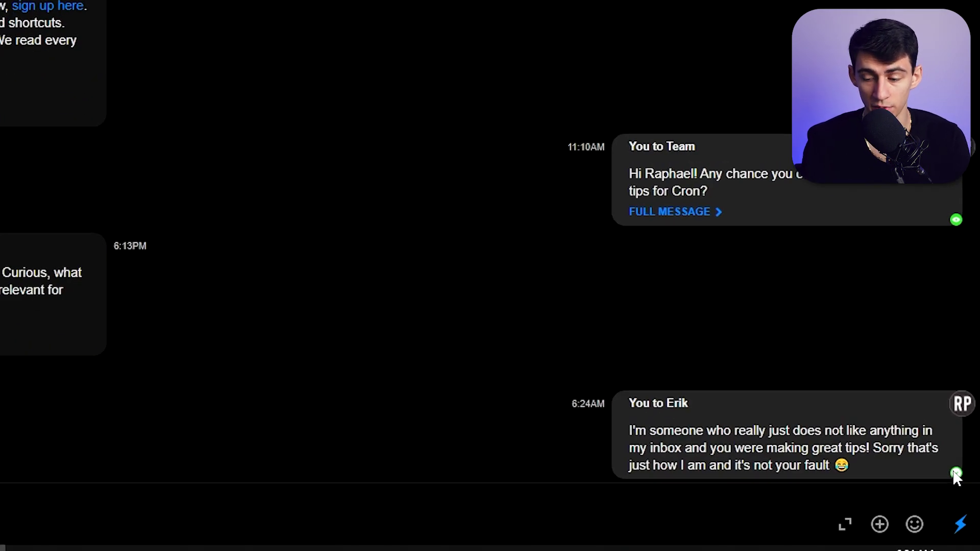
{"action": "mouse_move", "coordinate": [957, 479]}
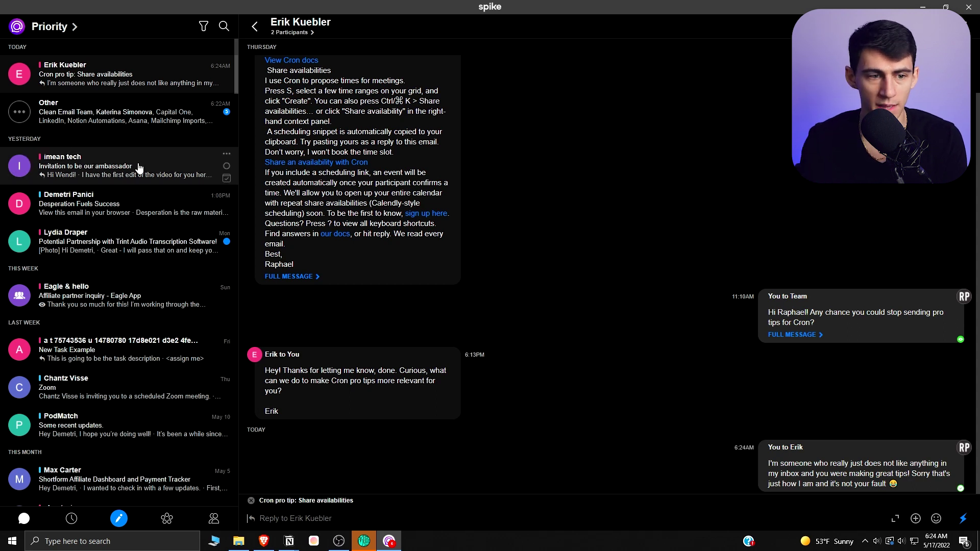
{"action": "mouse_move", "coordinate": [145, 165]}
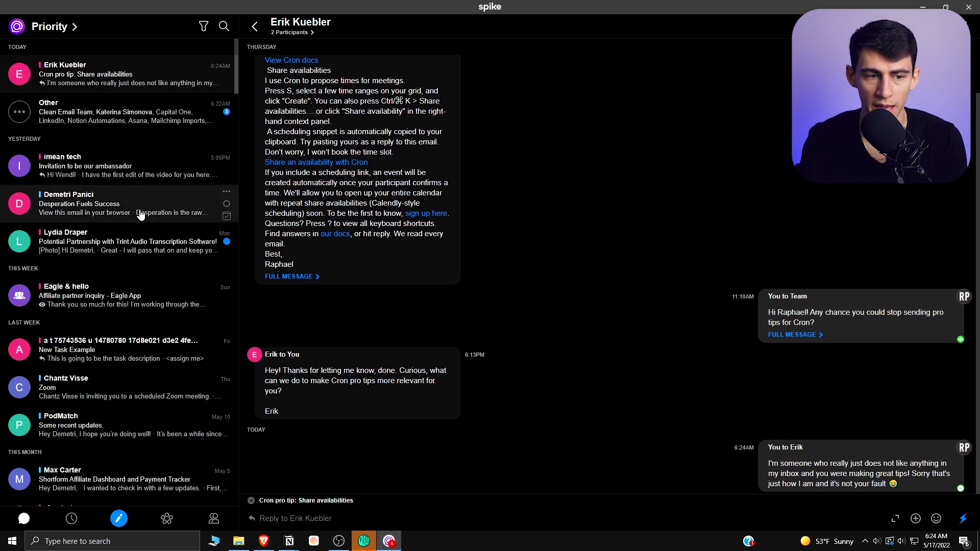
Open the Zoom meeting invitation conversation and scroll through the thread.
{"action": "left_click", "coordinate": [139, 387]}
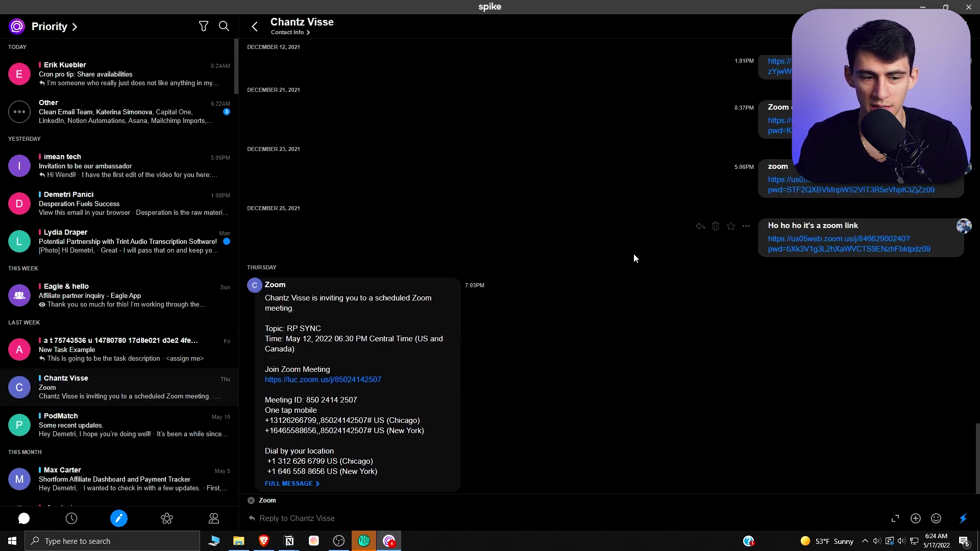
{"action": "scroll", "coordinate": [731, 321], "scroll_direction": "up", "scroll_amount": 15}
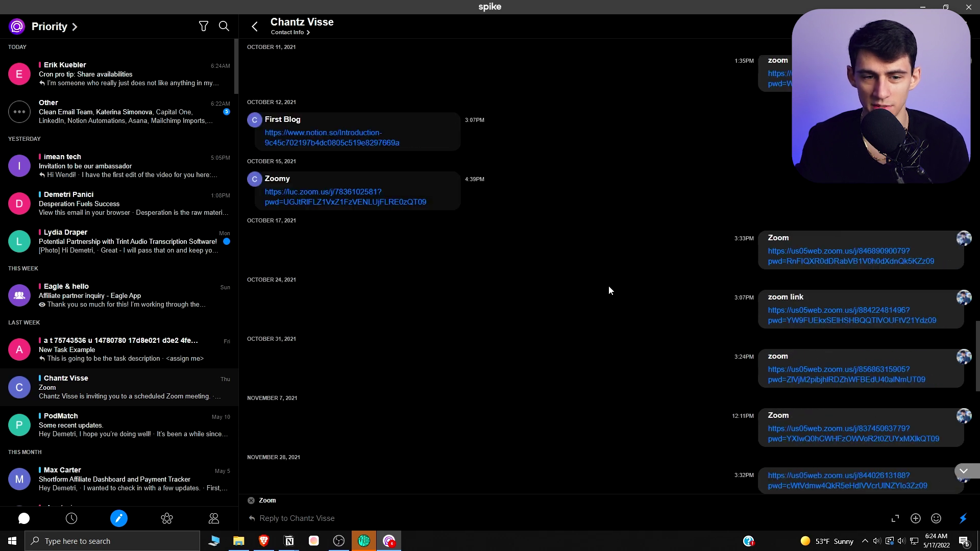
{"action": "scroll", "coordinate": [608, 286], "scroll_direction": "down", "scroll_amount": 12}
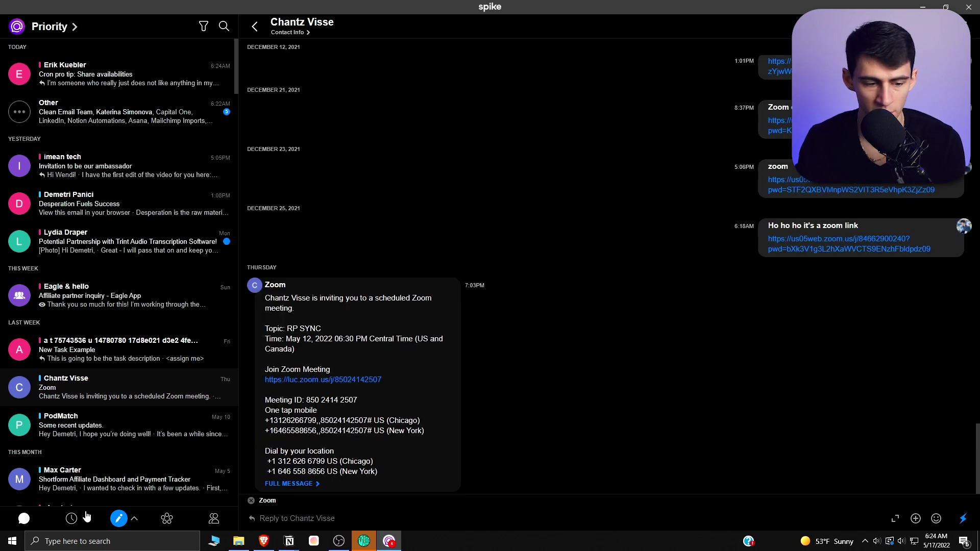
Check the account and mailbox menu, then filter Priority to unread conversations only.
{"action": "left_click", "coordinate": [17, 29]}
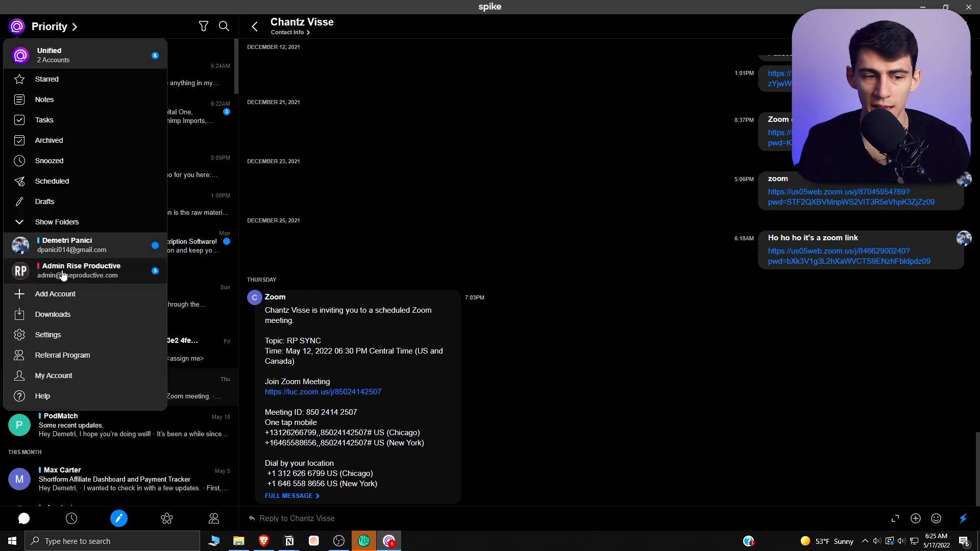
{"action": "left_click", "coordinate": [463, 142]}
{"action": "left_click", "coordinate": [203, 26]}
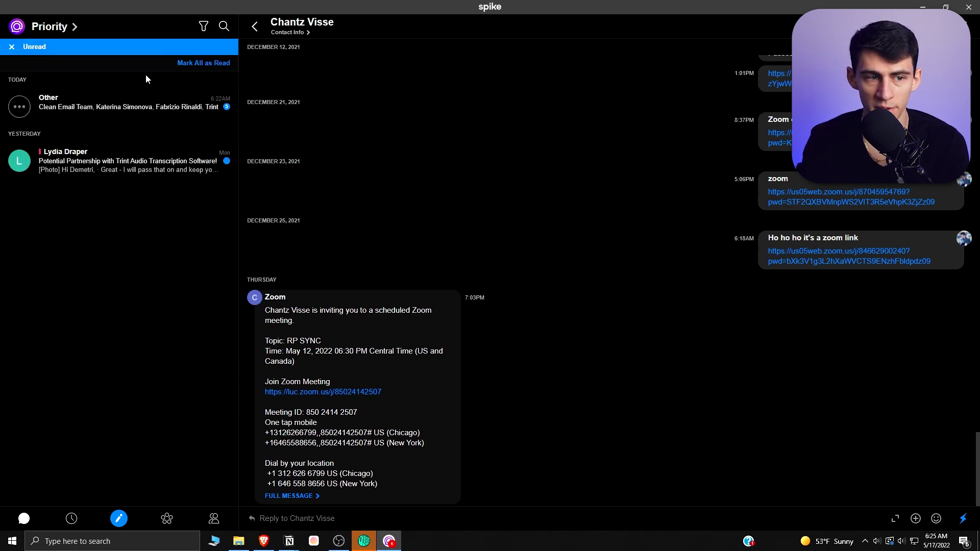
Clear the unread filter and search conversations for a contact by name.
{"action": "left_click", "coordinate": [204, 26]}
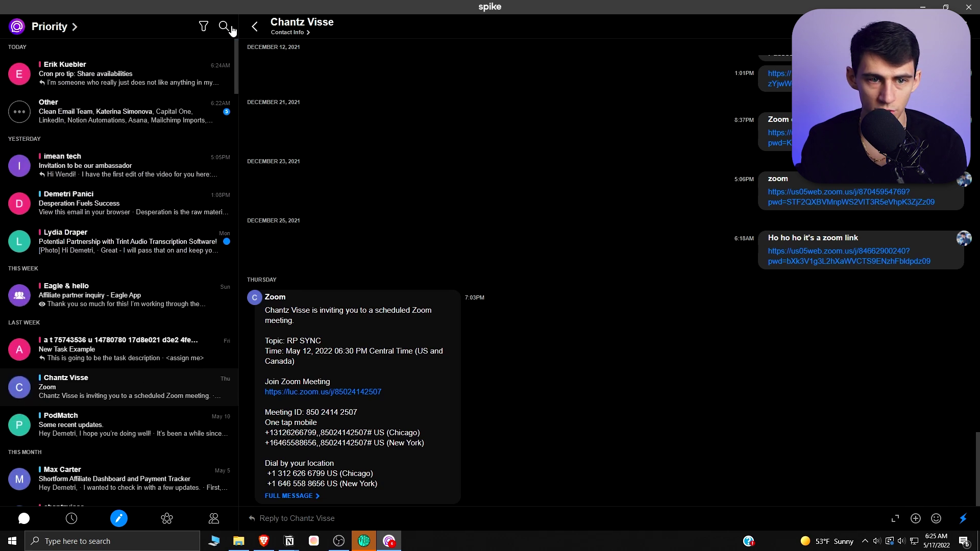
{"action": "left_click", "coordinate": [224, 26]}
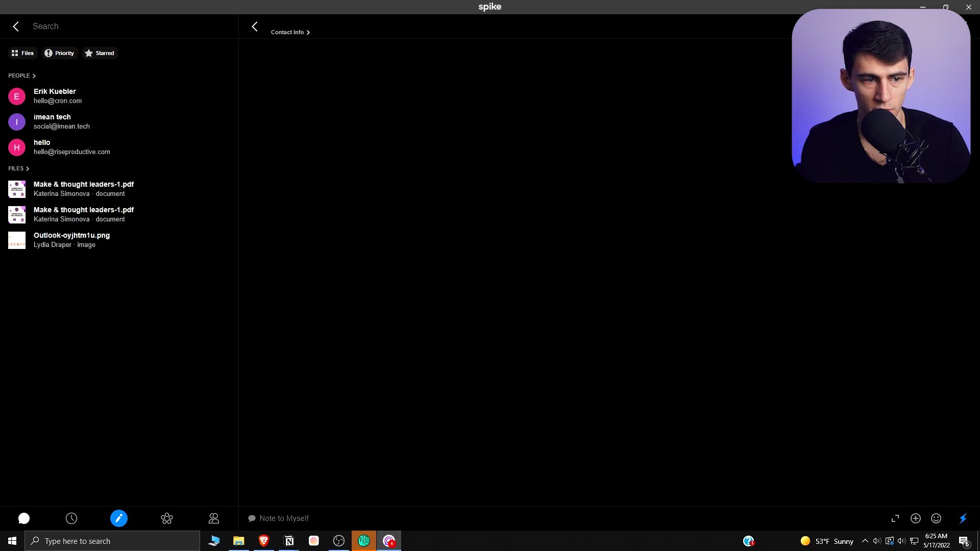
{"action": "type", "text": "chant"}
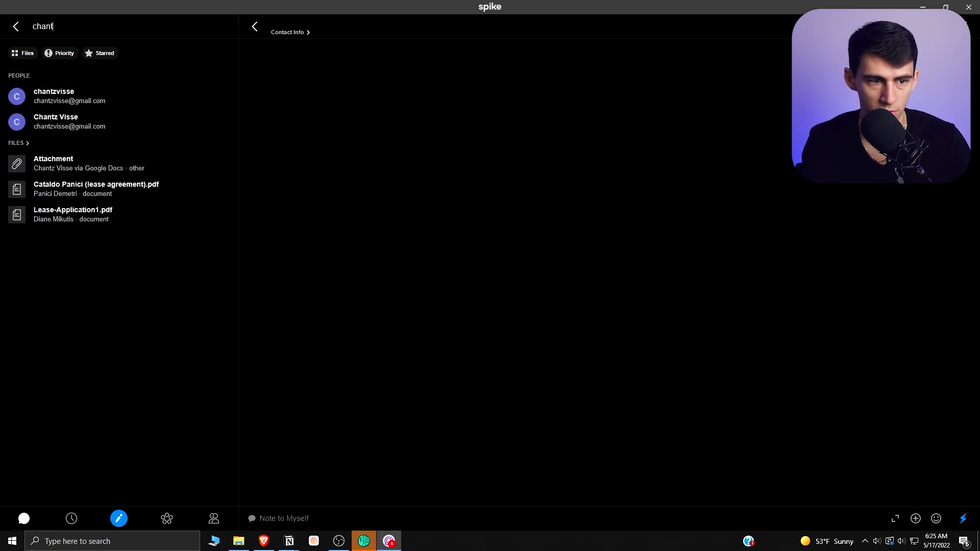
{"action": "key", "text": "Down"}
{"action": "key", "text": "Return"}
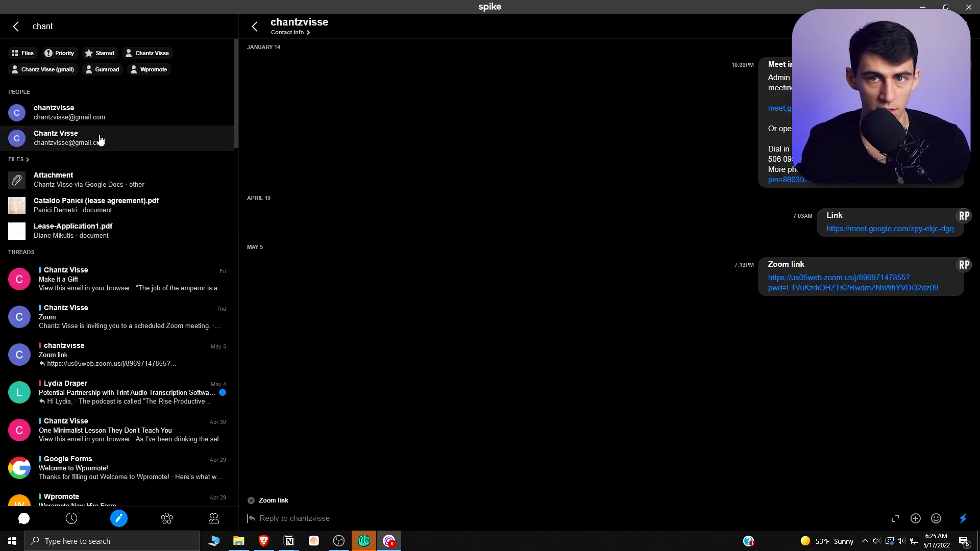
Replace the search with 'risepro' and show the calendar beside the Admin Rise Productive thread.
{"action": "key", "text": "ctrl+f"}
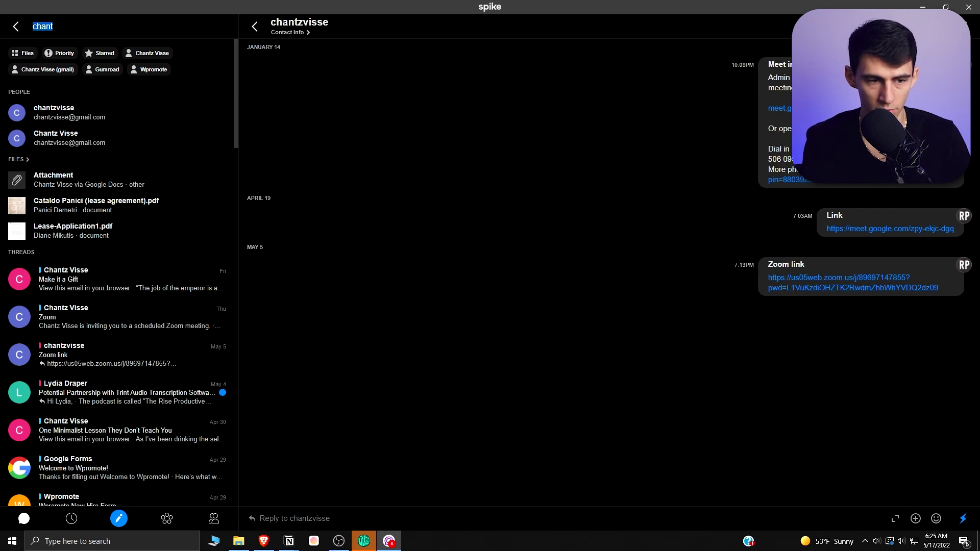
{"action": "type", "text": "risepro"}
{"action": "left_click", "coordinate": [71, 517]}
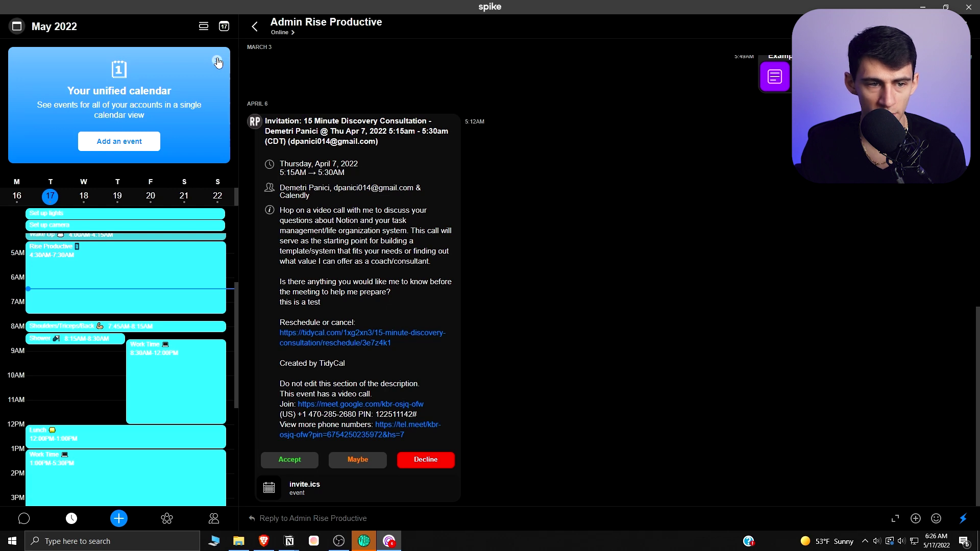
Dismiss the unified calendar intro card and look through the view options and Visible Calendars list.
{"action": "left_click", "coordinate": [217, 61]}
{"action": "left_click", "coordinate": [203, 26]}
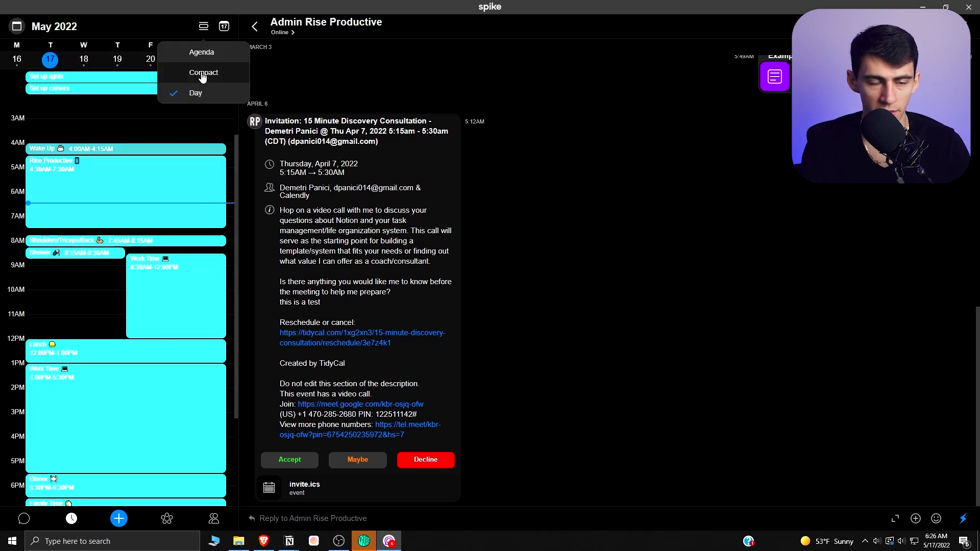
{"action": "left_click", "coordinate": [224, 26]}
{"action": "left_click", "coordinate": [17, 26]}
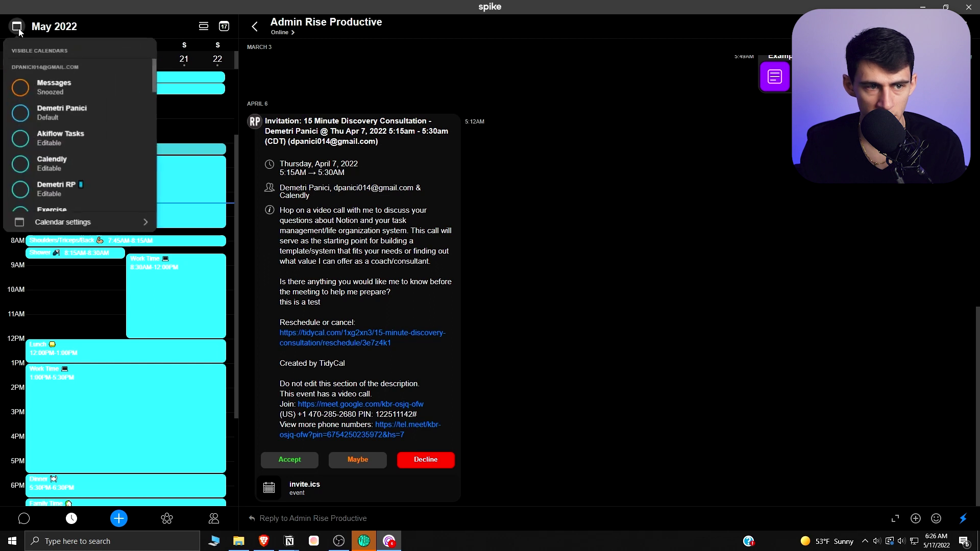
{"action": "left_click", "coordinate": [17, 26]}
{"action": "left_click", "coordinate": [17, 26]}
{"action": "scroll", "coordinate": [86, 126], "scroll_direction": "down", "scroll_amount": 3}
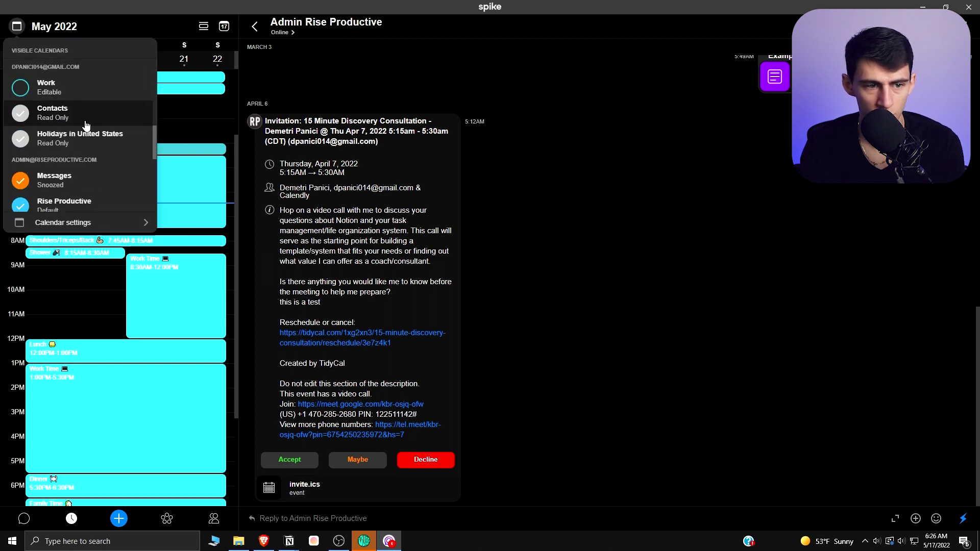
{"action": "scroll", "coordinate": [86, 126], "scroll_direction": "up", "scroll_amount": 5}
{"action": "scroll", "coordinate": [75, 170], "scroll_direction": "down", "scroll_amount": 3}
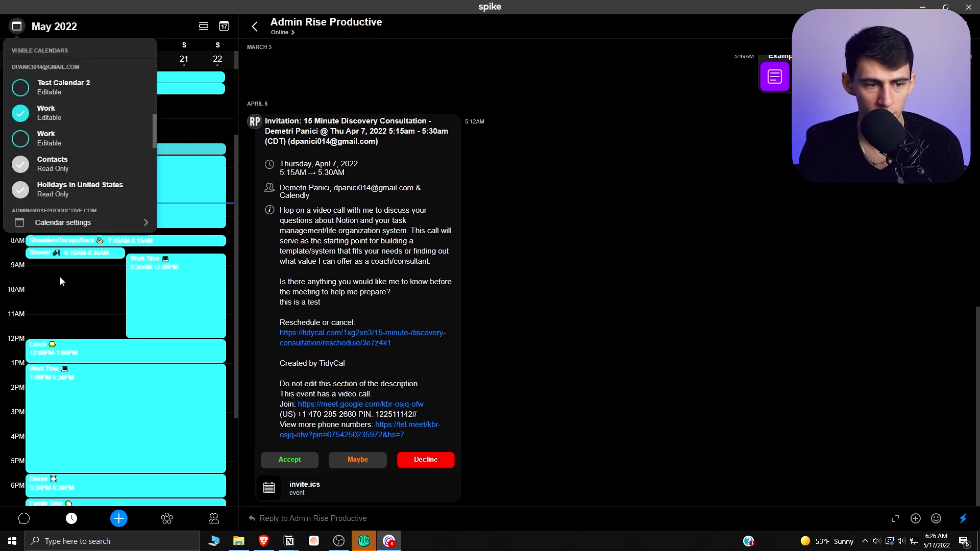
{"action": "scroll", "coordinate": [77, 204], "scroll_direction": "down", "scroll_amount": 3}
{"action": "left_click", "coordinate": [69, 266]}
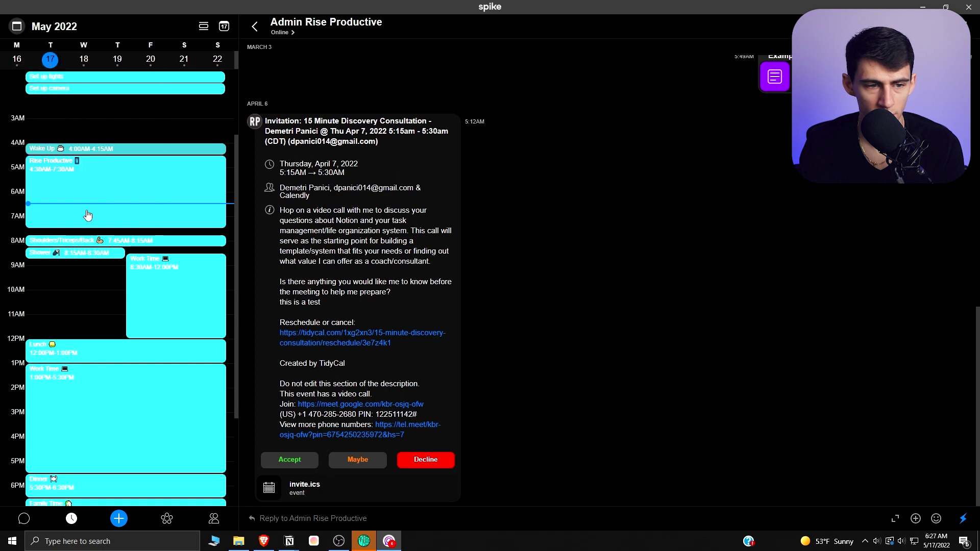
Start a 2:45 AM event, check its calendar choices, cancel it, and return to conversations.
{"action": "left_click", "coordinate": [88, 118]}
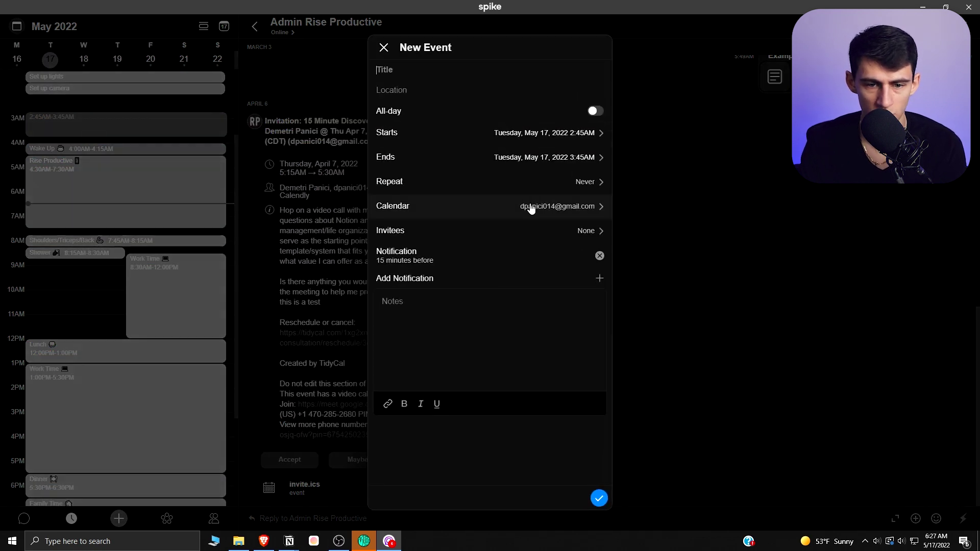
{"action": "left_click", "coordinate": [532, 210]}
{"action": "left_click", "coordinate": [693, 228]}
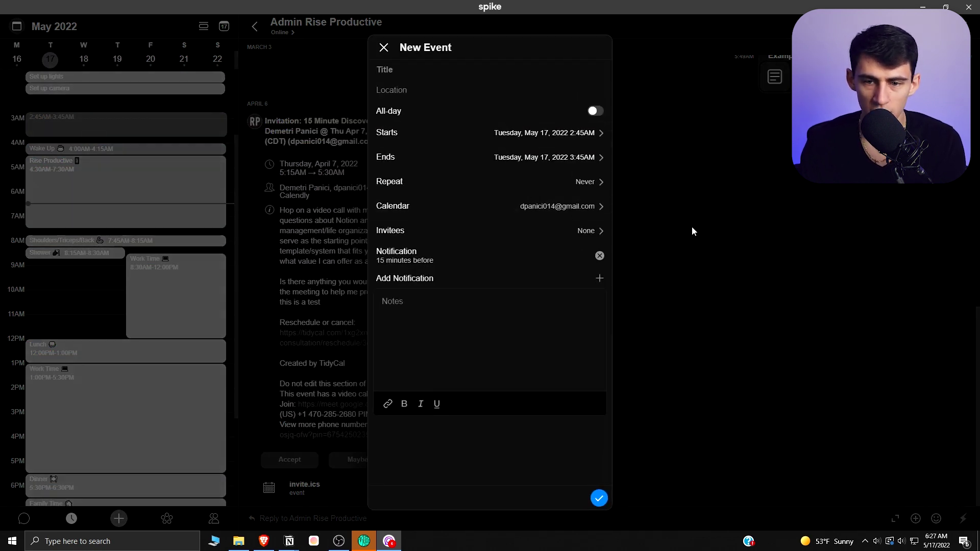
{"action": "left_click", "coordinate": [383, 47]}
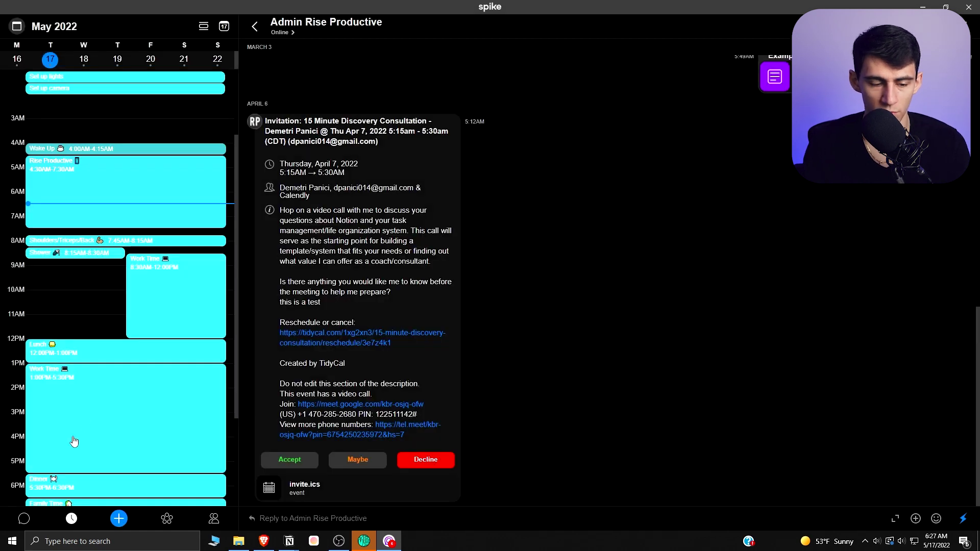
{"action": "left_click", "coordinate": [23, 521]}
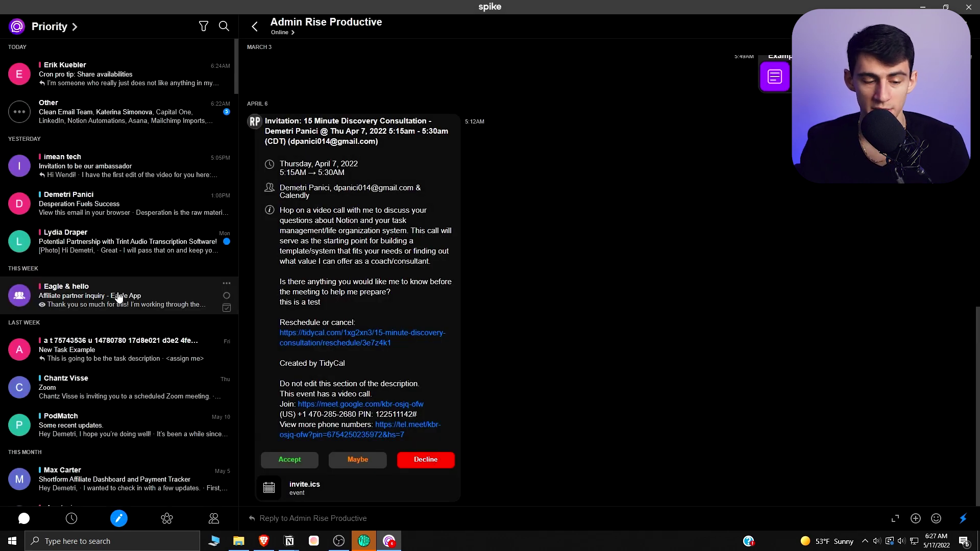
Switch to the Gmail inbox open in the Brave browser.
{"action": "scroll", "coordinate": [124, 428], "scroll_direction": "down", "scroll_amount": 1}
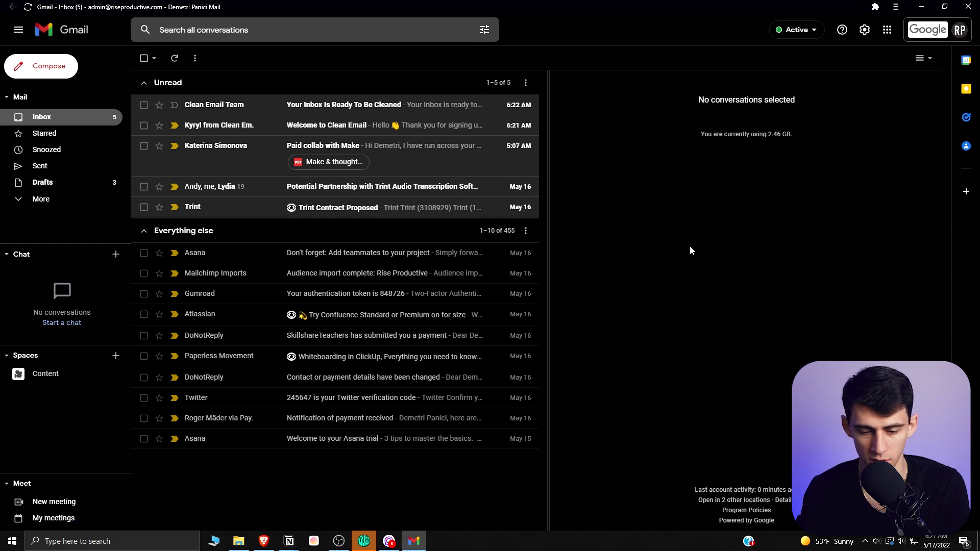
{"action": "mouse_move", "coordinate": [420, 539]}
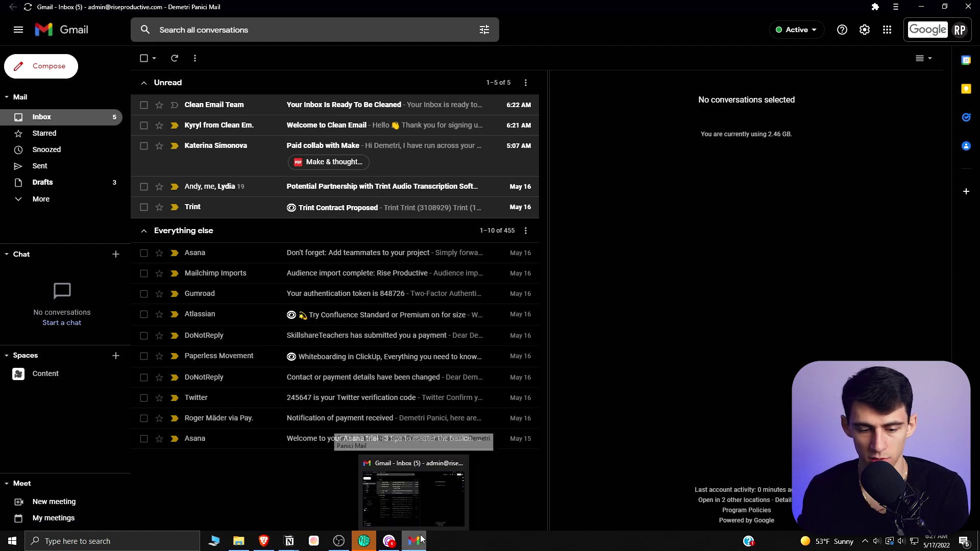
{"action": "left_click", "coordinate": [264, 541]}
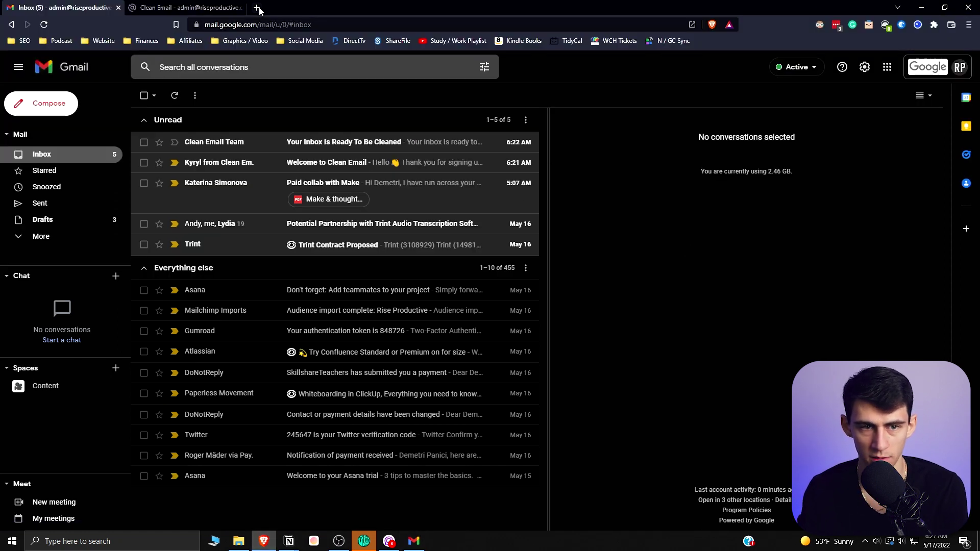
Create a Gmail shortcut set to Open as window and bring that standalone app forward.
{"action": "left_click", "coordinate": [969, 24]}
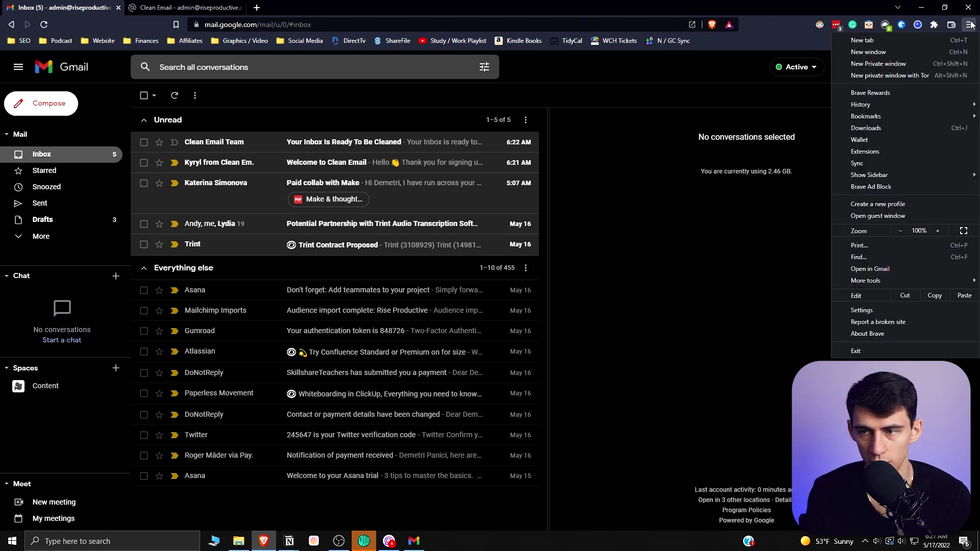
{"action": "mouse_move", "coordinate": [868, 281]}
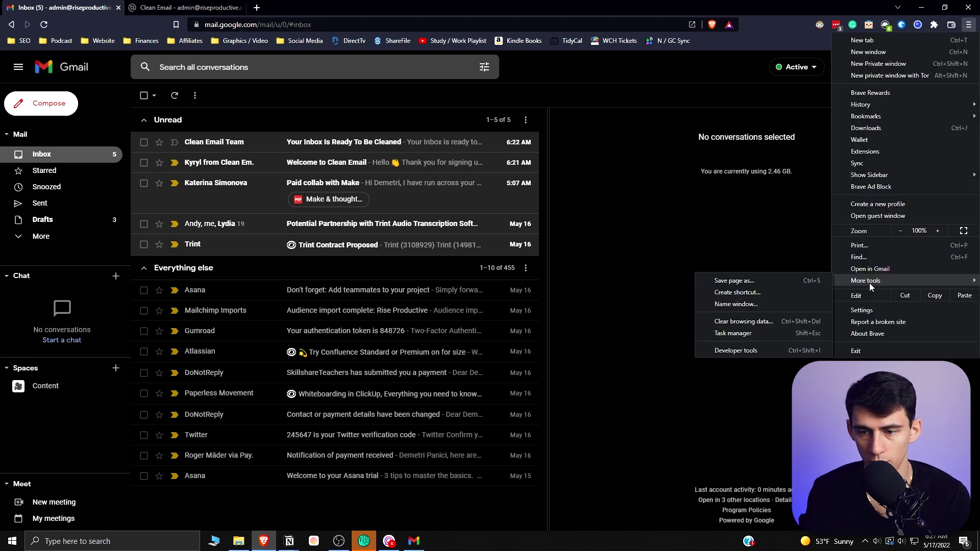
{"action": "left_click", "coordinate": [749, 294]}
{"action": "left_click", "coordinate": [436, 90]}
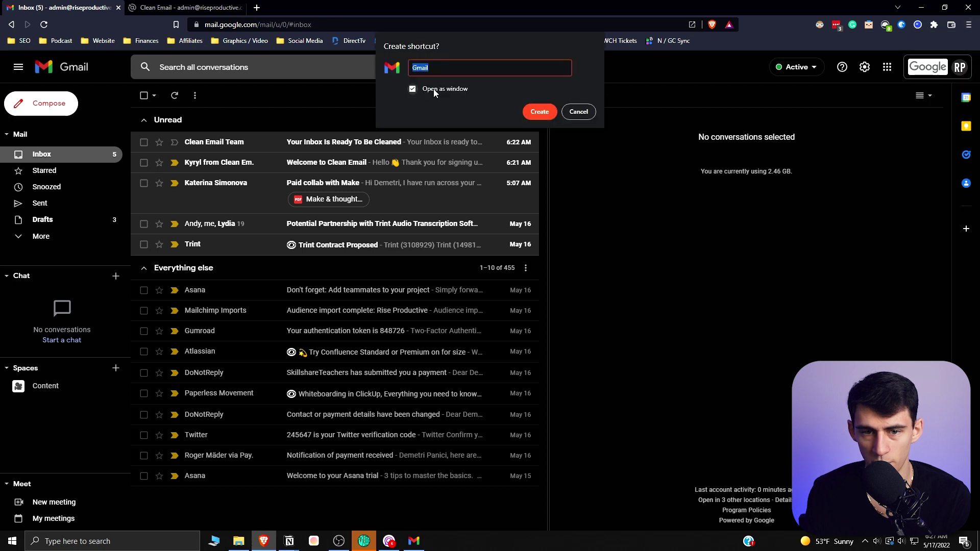
{"action": "left_click", "coordinate": [579, 112]}
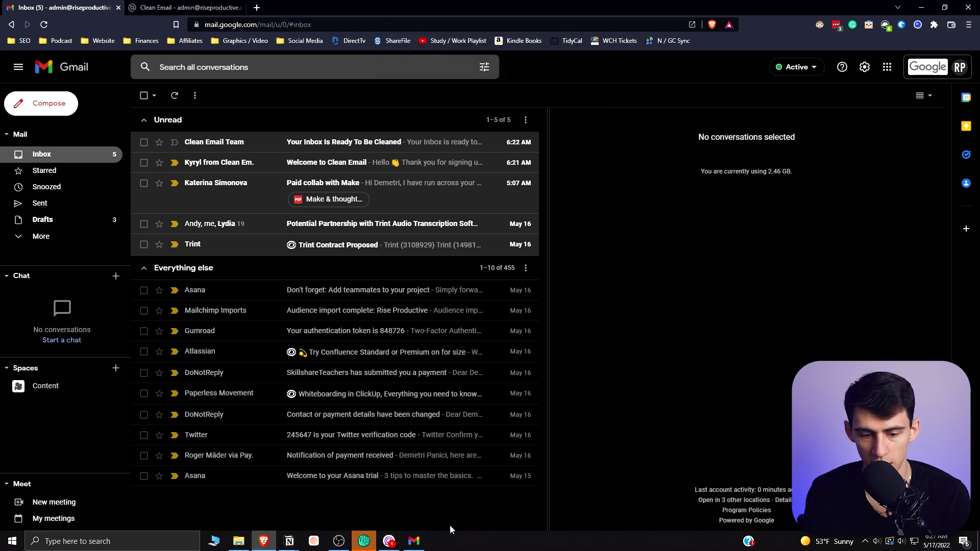
{"action": "left_click", "coordinate": [415, 541]}
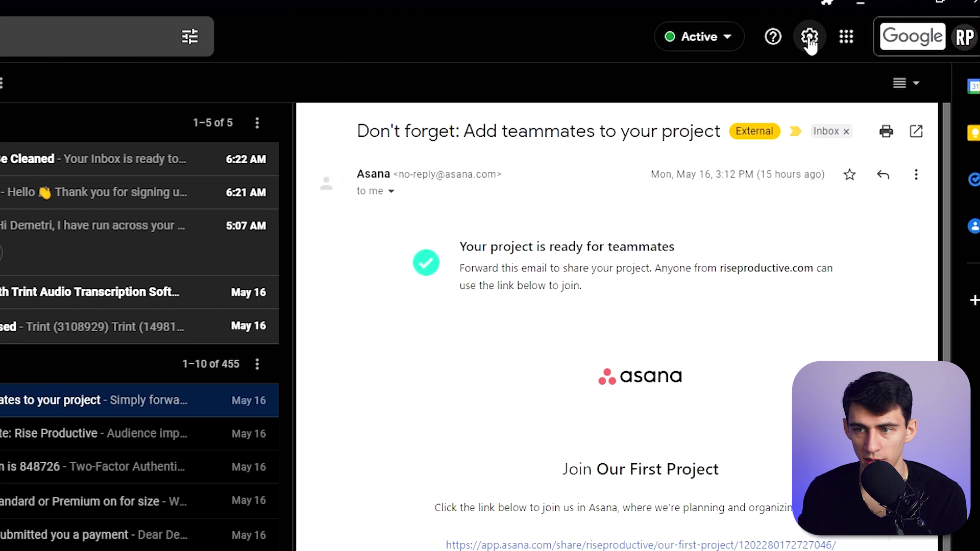
Look over Gmail's Inbox and Accounts and Import settings pages, then go back to the inbox.
{"action": "left_click", "coordinate": [865, 30]}
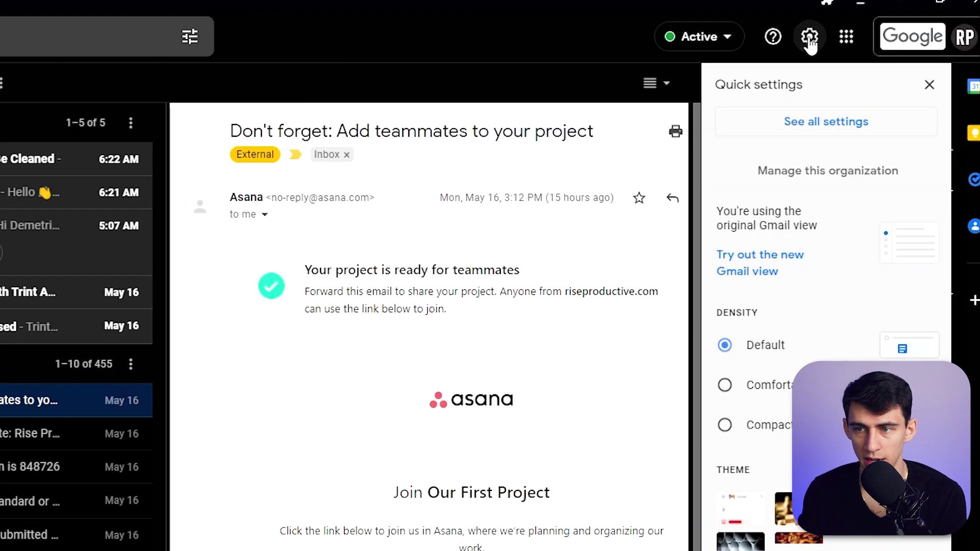
{"action": "left_click", "coordinate": [842, 122]}
{"action": "left_click", "coordinate": [150, 107]}
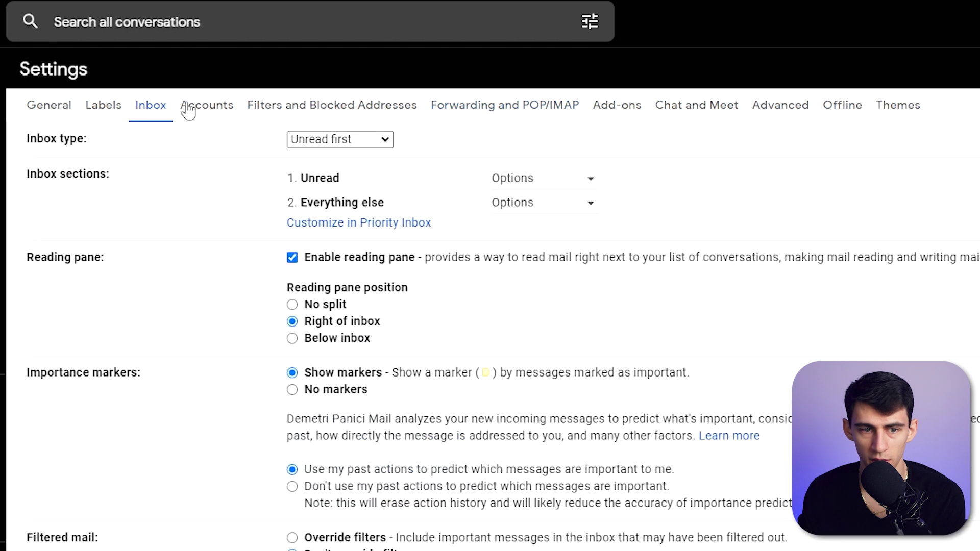
{"action": "left_click", "coordinate": [205, 108]}
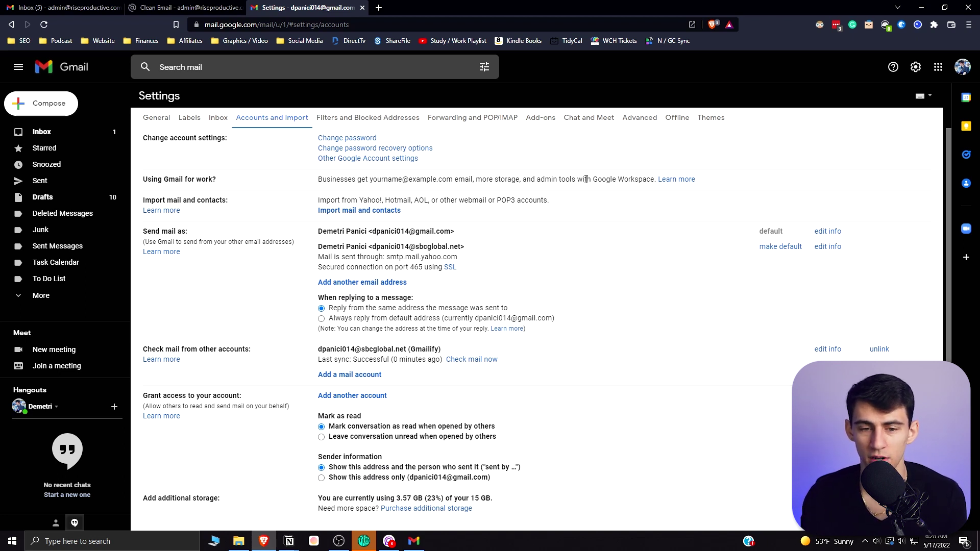
{"action": "left_click", "coordinate": [67, 133]}
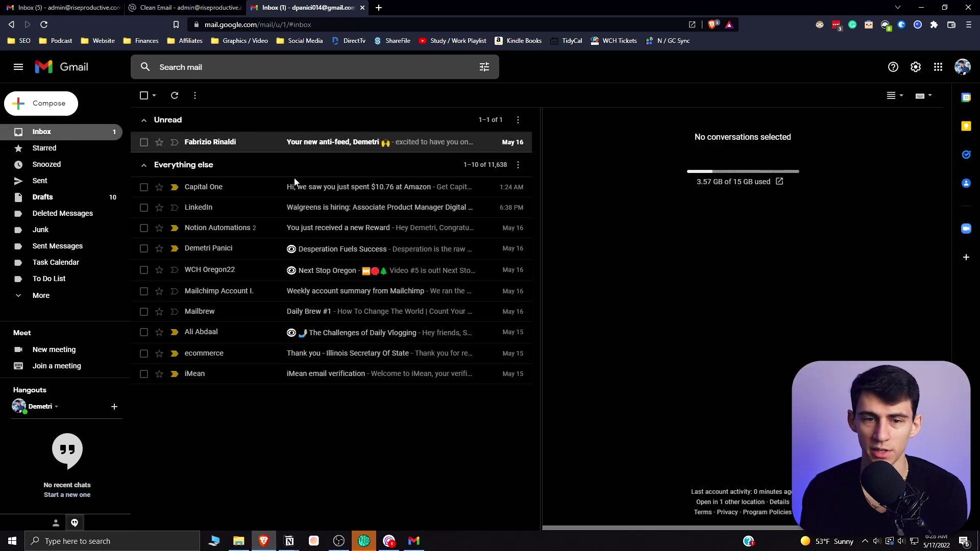
Read the Mailbrew 'Your new anti-feed' email, peek at its menu and Calendar panel, then show More actions.
{"action": "left_click", "coordinate": [292, 143]}
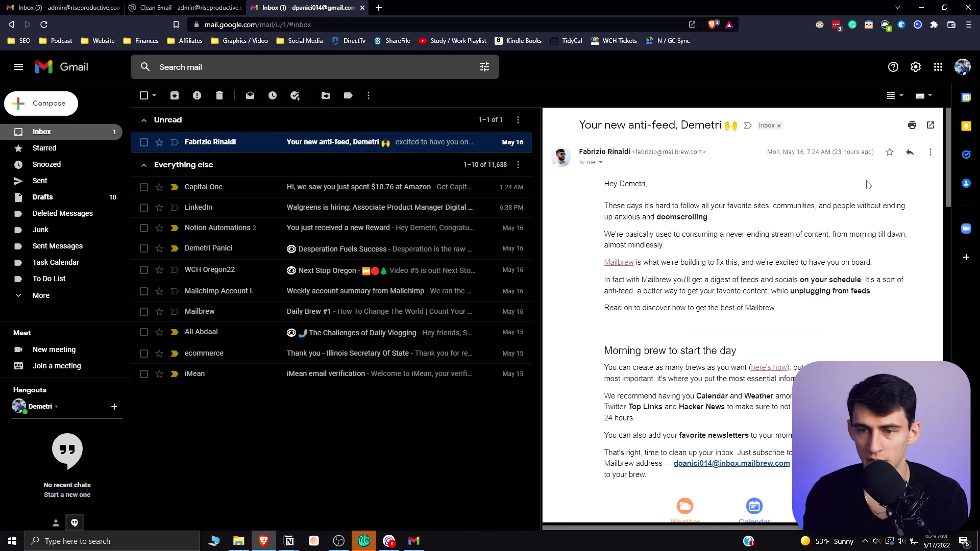
{"action": "left_click", "coordinate": [930, 156]}
{"action": "key", "text": "Escape"}
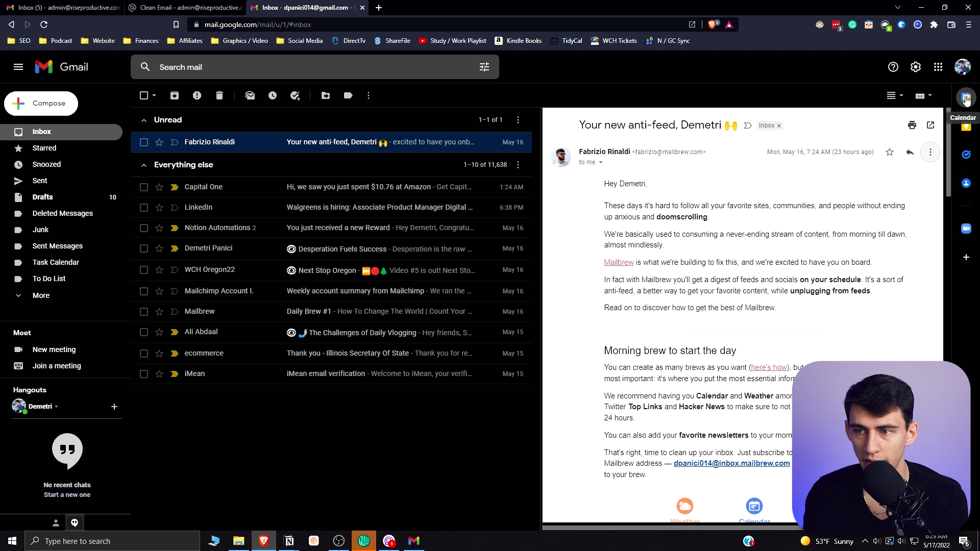
{"action": "left_click", "coordinate": [967, 99]}
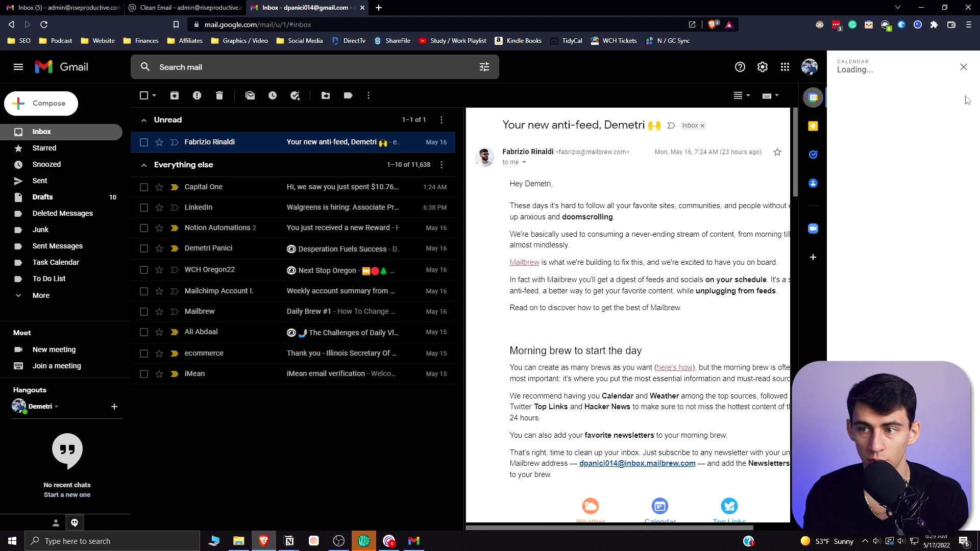
{"action": "left_click", "coordinate": [963, 68]}
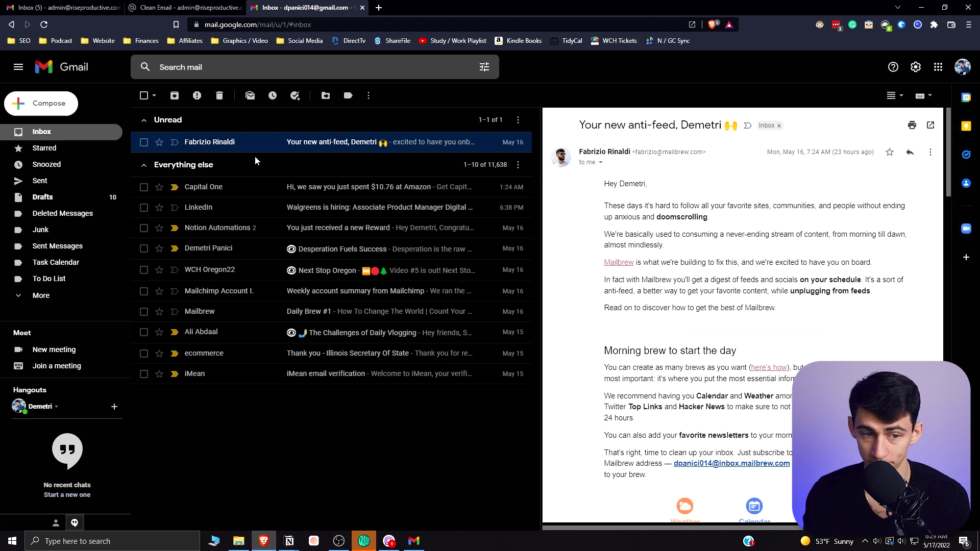
{"action": "left_click", "coordinate": [368, 96]}
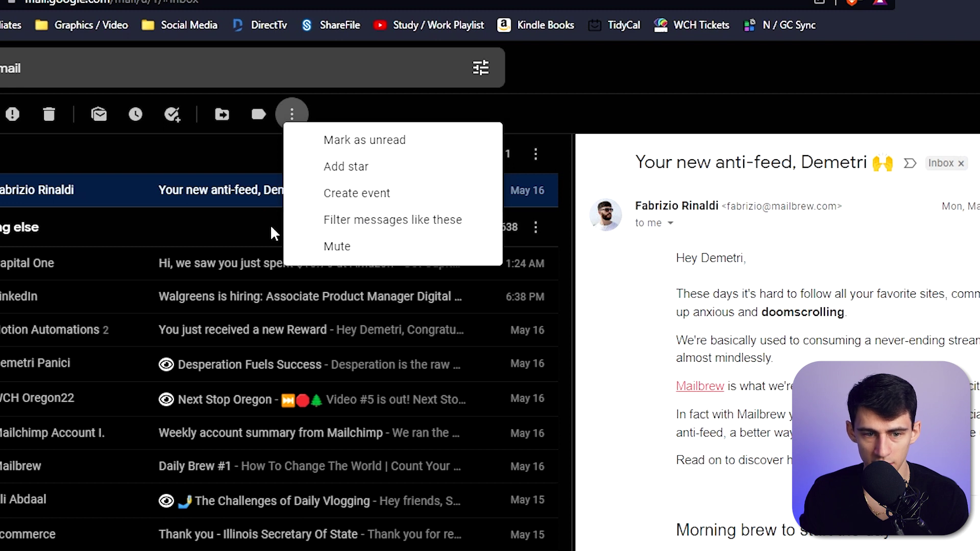
Create a filter from the LinkedIn job email that marks matches as read and skips the inbox.
{"action": "left_click", "coordinate": [140, 306]}
{"action": "left_click", "coordinate": [141, 305]}
{"action": "left_click", "coordinate": [293, 122]}
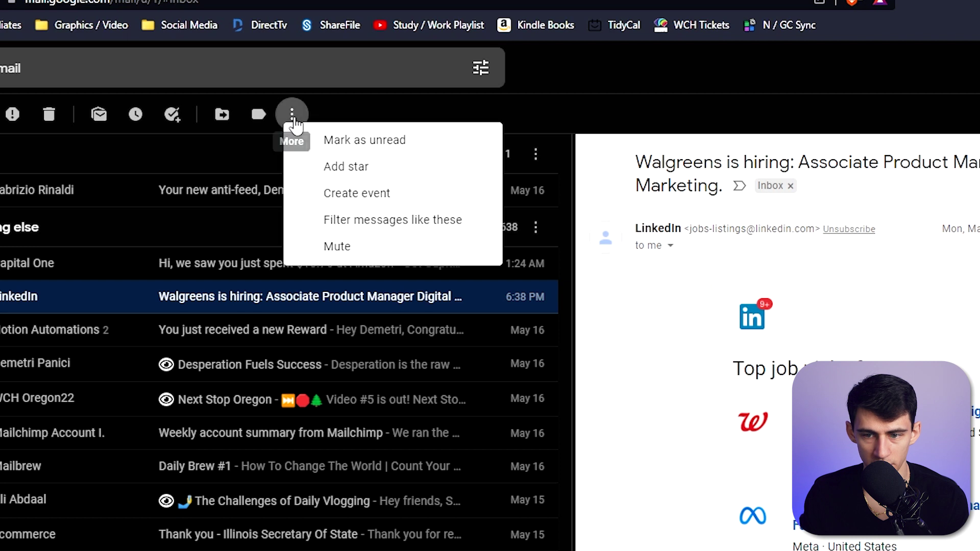
{"action": "left_click", "coordinate": [332, 222]}
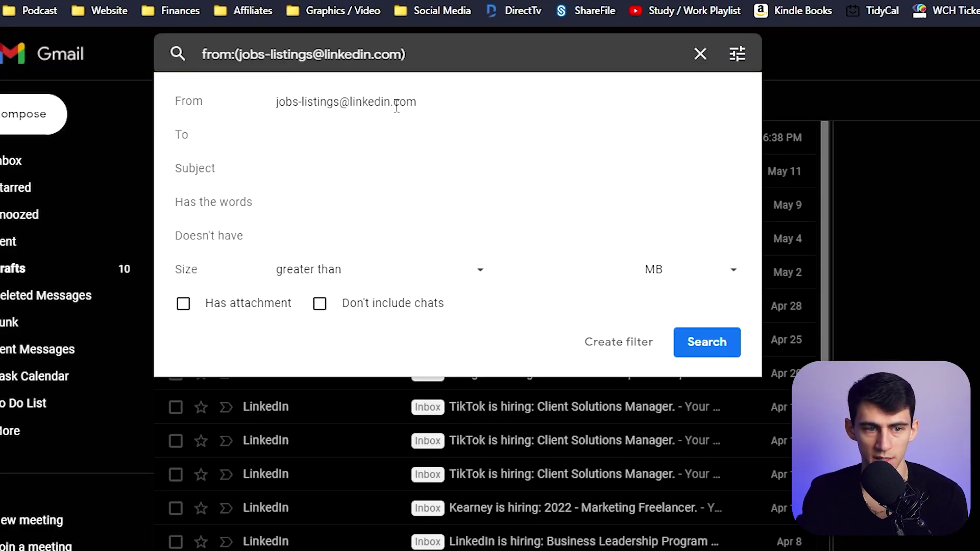
{"action": "left_click", "coordinate": [617, 352]}
{"action": "left_click", "coordinate": [257, 169]}
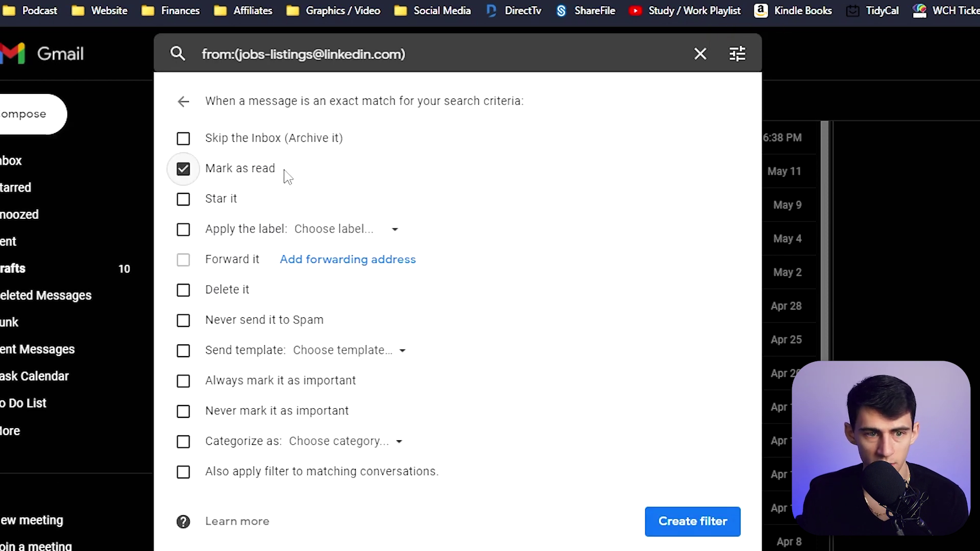
{"action": "left_click", "coordinate": [234, 139]}
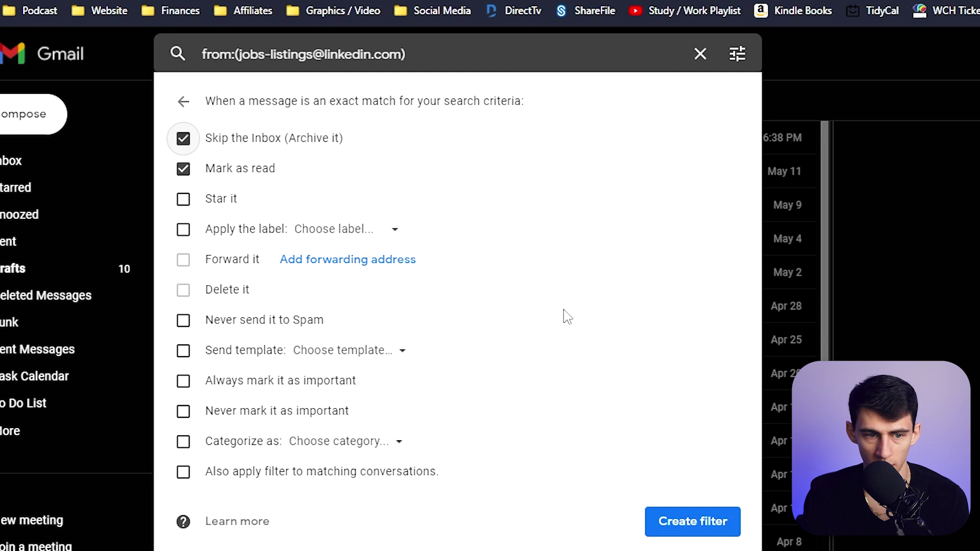
{"action": "left_click", "coordinate": [681, 517]}
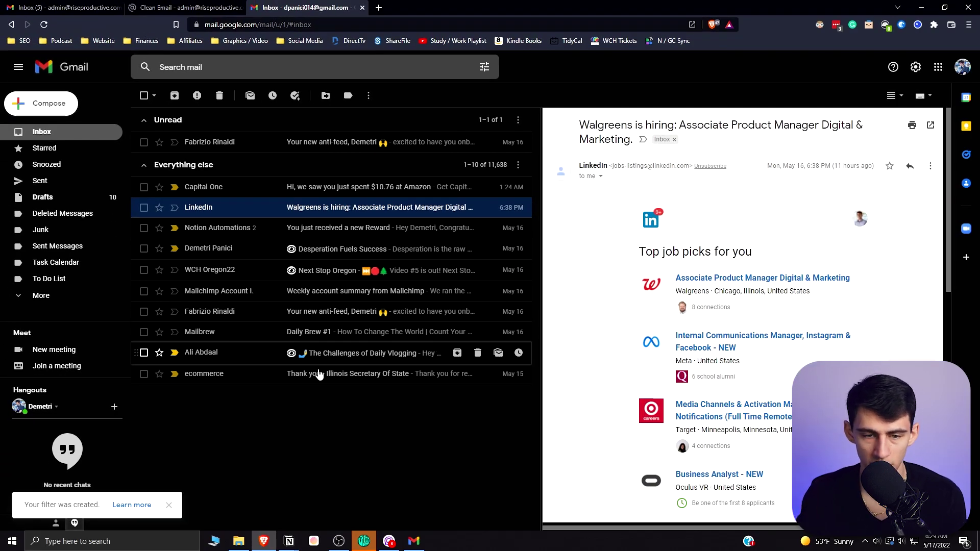
Recreate the LinkedIn filter with archive, mark as read and apply to existing matches, then return to inbox.
{"action": "left_click", "coordinate": [369, 96]}
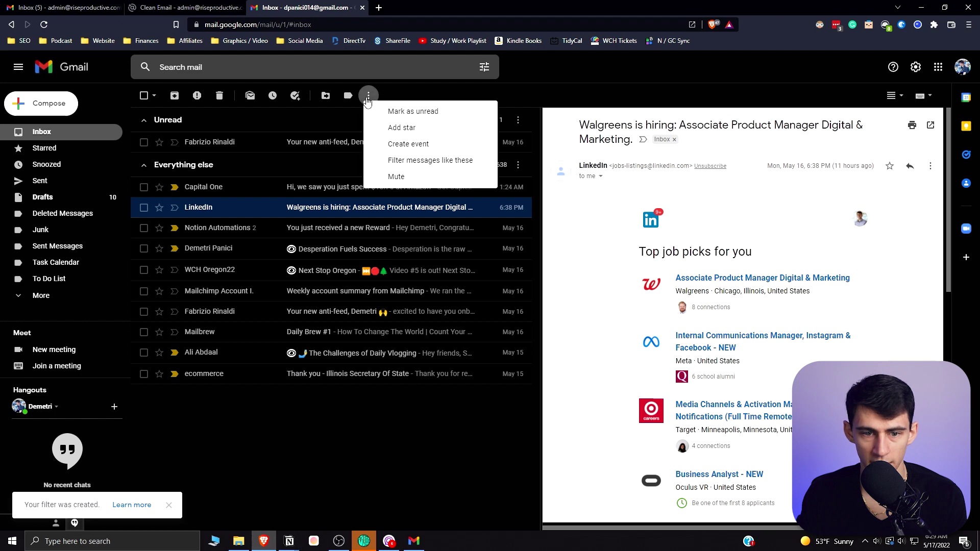
{"action": "left_click", "coordinate": [401, 163]}
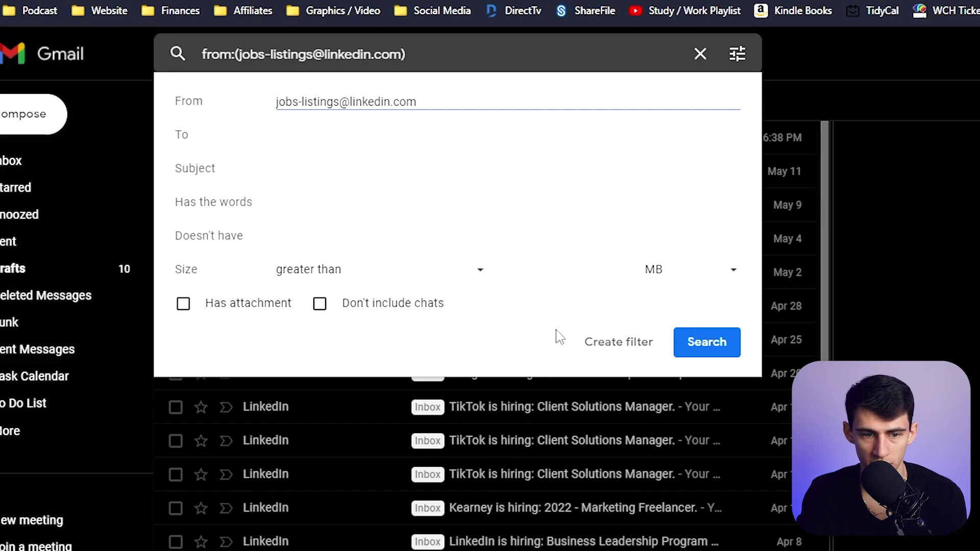
{"action": "left_click", "coordinate": [610, 351]}
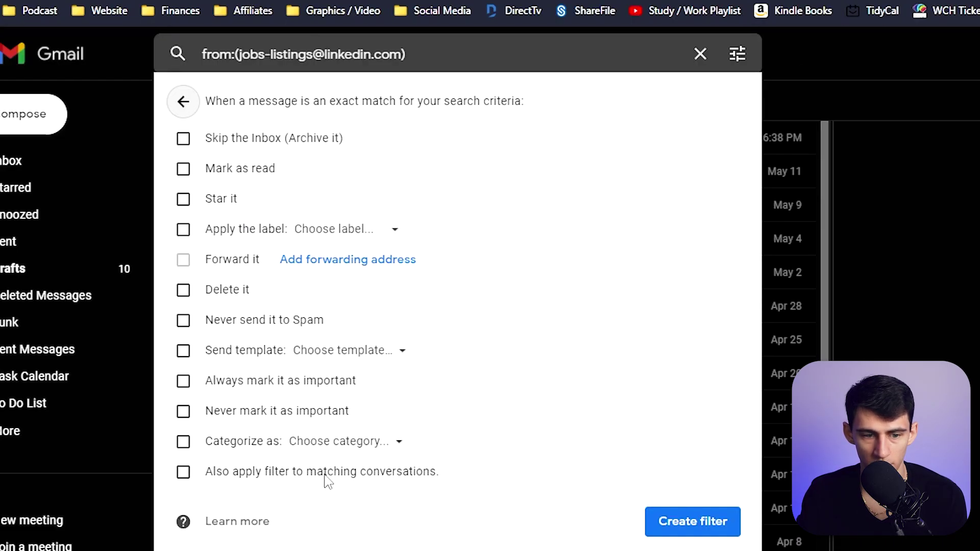
{"action": "left_click", "coordinate": [323, 477]}
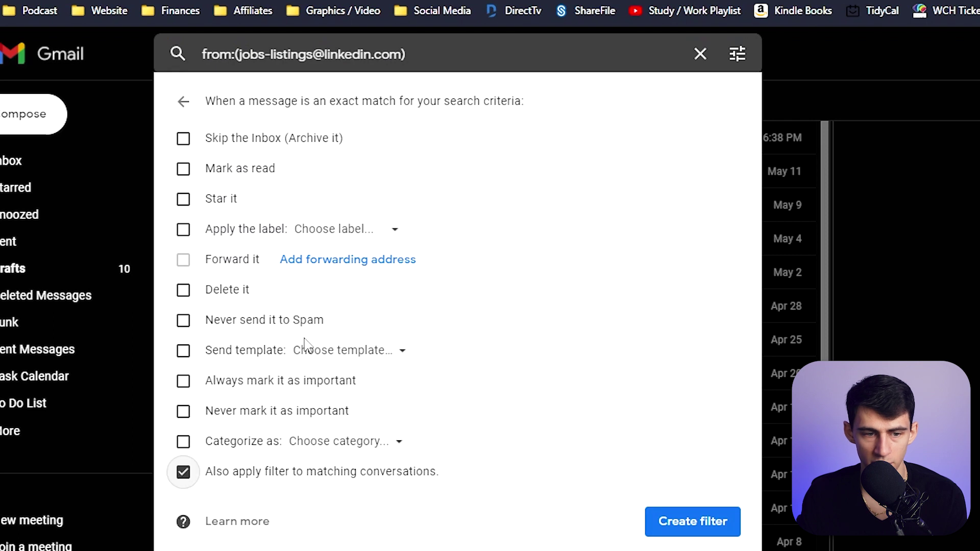
{"action": "left_click", "coordinate": [254, 144]}
{"action": "left_click", "coordinate": [228, 173]}
{"action": "left_click", "coordinate": [689, 524]}
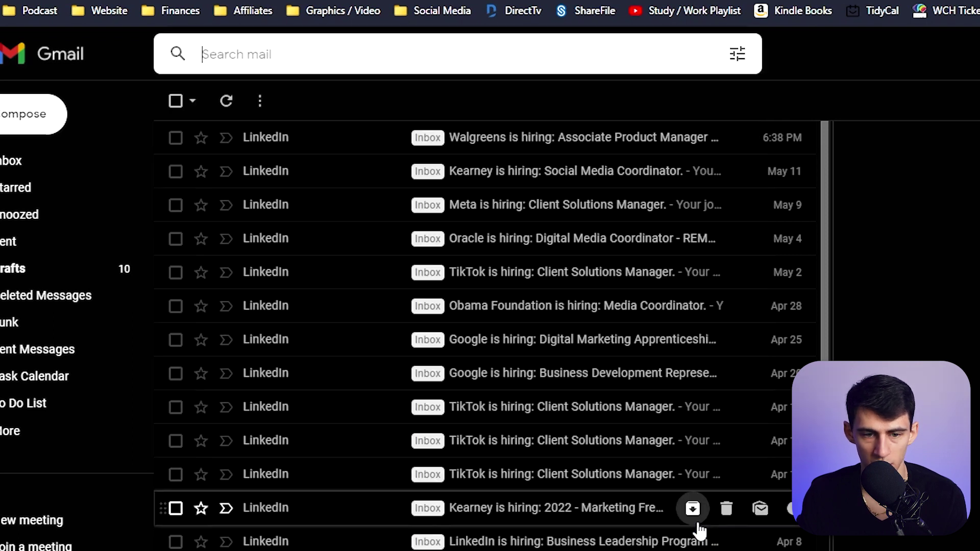
{"action": "left_click", "coordinate": [64, 158]}
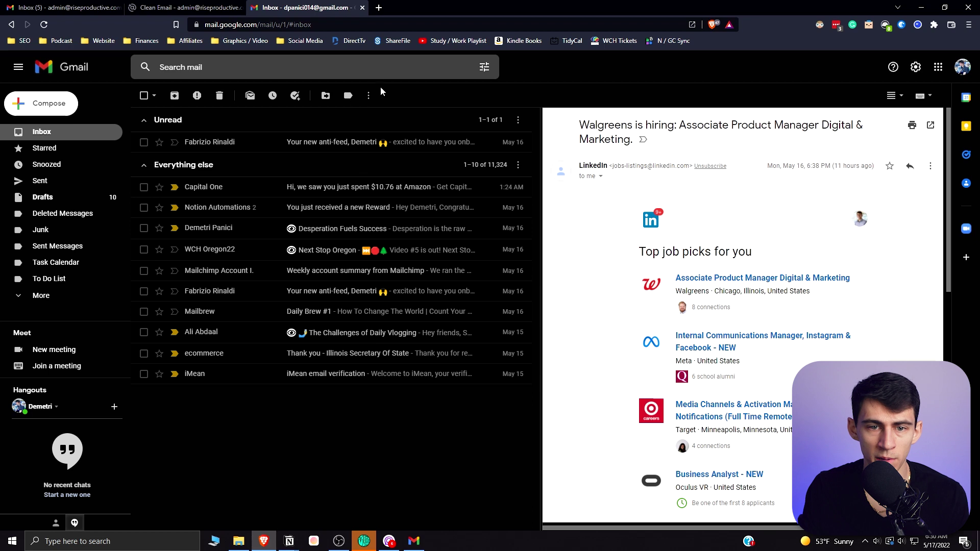
{"action": "left_click", "coordinate": [381, 67]}
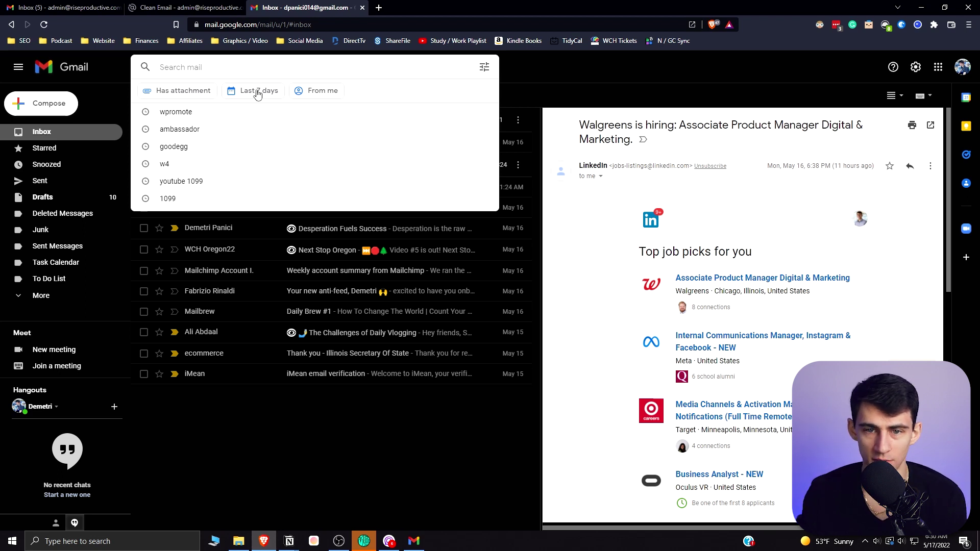
{"action": "left_click", "coordinate": [485, 68]}
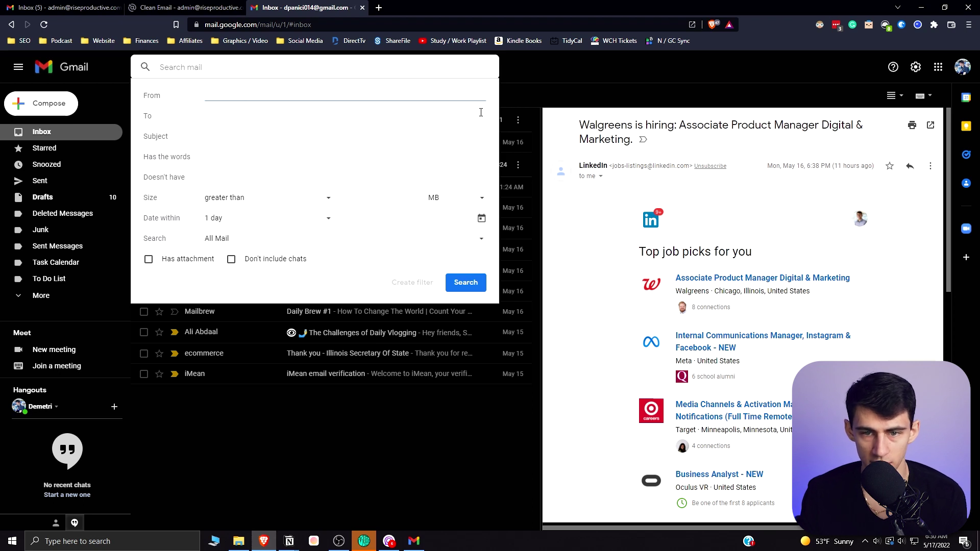
{"action": "key", "text": "Escape"}
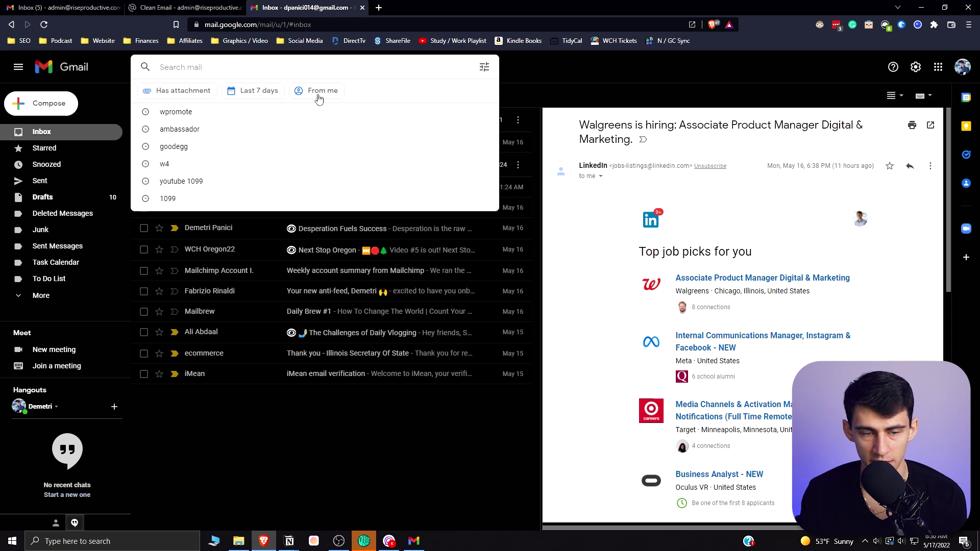
{"action": "left_click", "coordinate": [634, 66]}
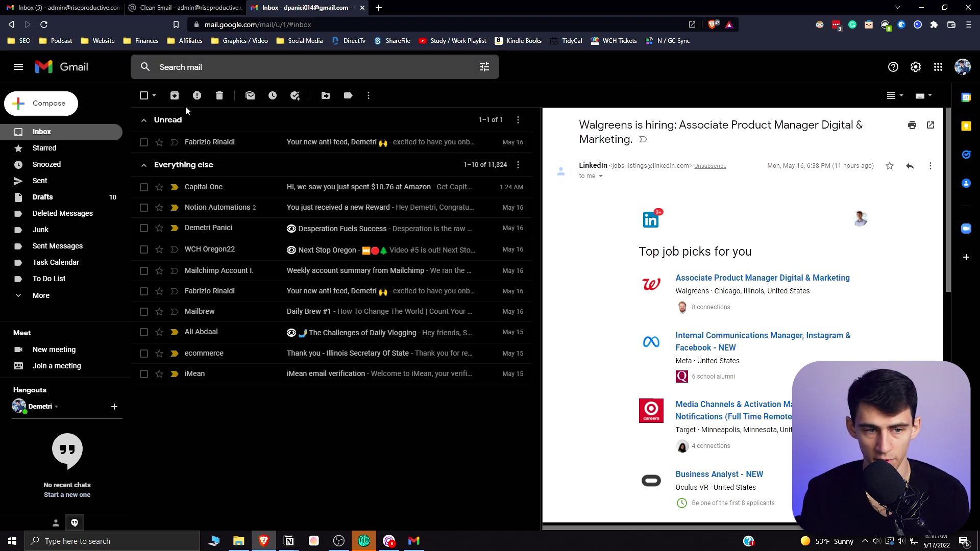
Collapse and re-expand the Unread and Everything else inbox sections.
{"action": "left_click", "coordinate": [160, 120]}
{"action": "left_click", "coordinate": [160, 120]}
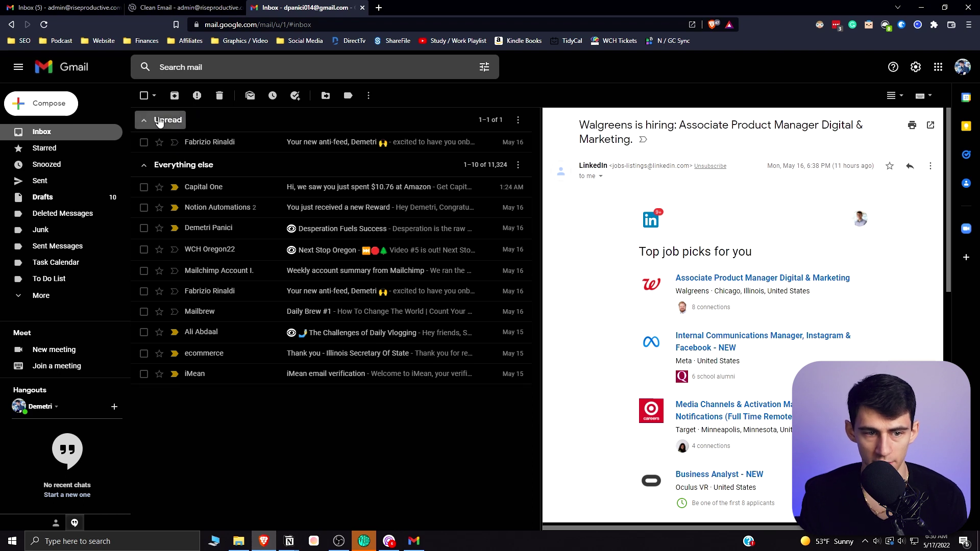
{"action": "left_click", "coordinate": [175, 166]}
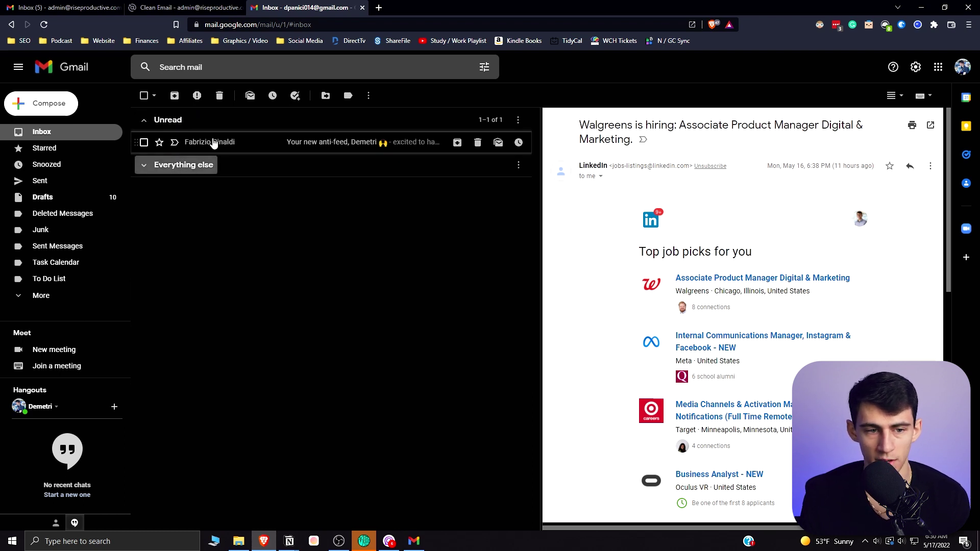
{"action": "left_click", "coordinate": [191, 167]}
In the second account's inbox, toggle Everything else and check the Unread section's options, leaving both expanded.
{"action": "left_click", "coordinate": [62, 7]}
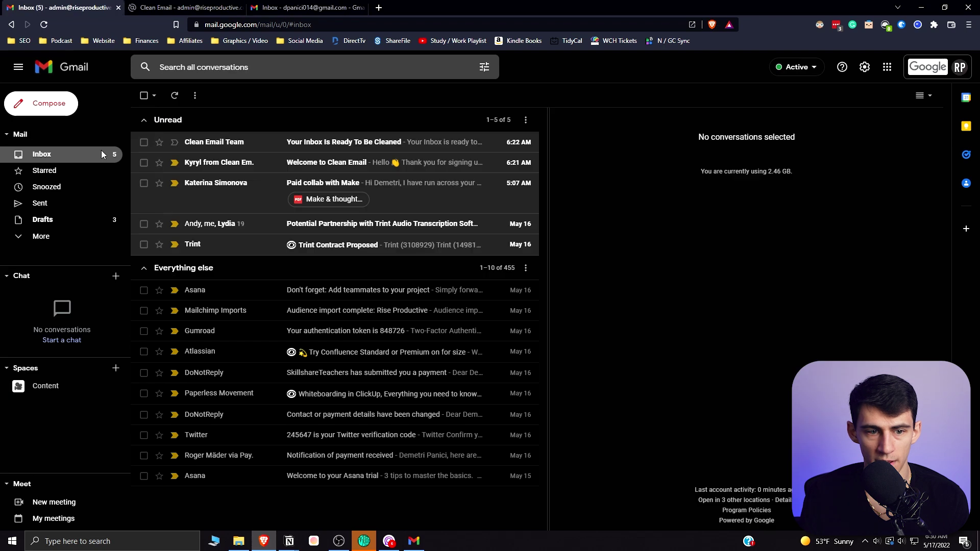
{"action": "left_click", "coordinate": [176, 268]}
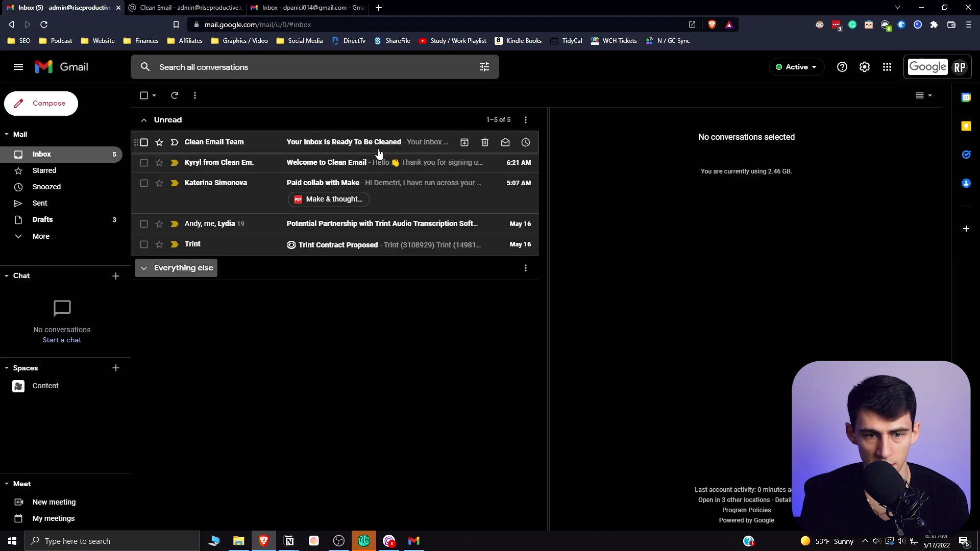
{"action": "left_click", "coordinate": [214, 272]}
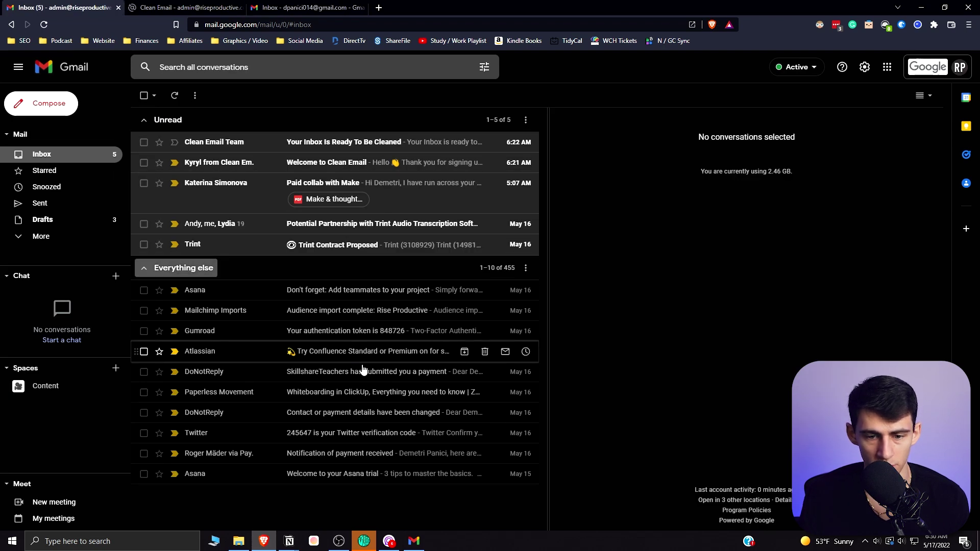
{"action": "left_click", "coordinate": [195, 278]}
{"action": "left_click", "coordinate": [526, 120]}
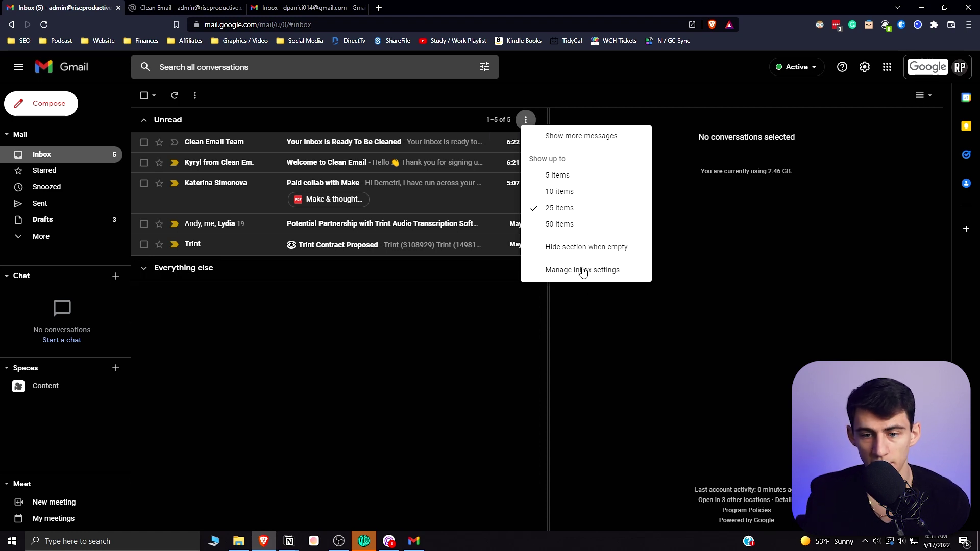
{"action": "left_click", "coordinate": [184, 268]}
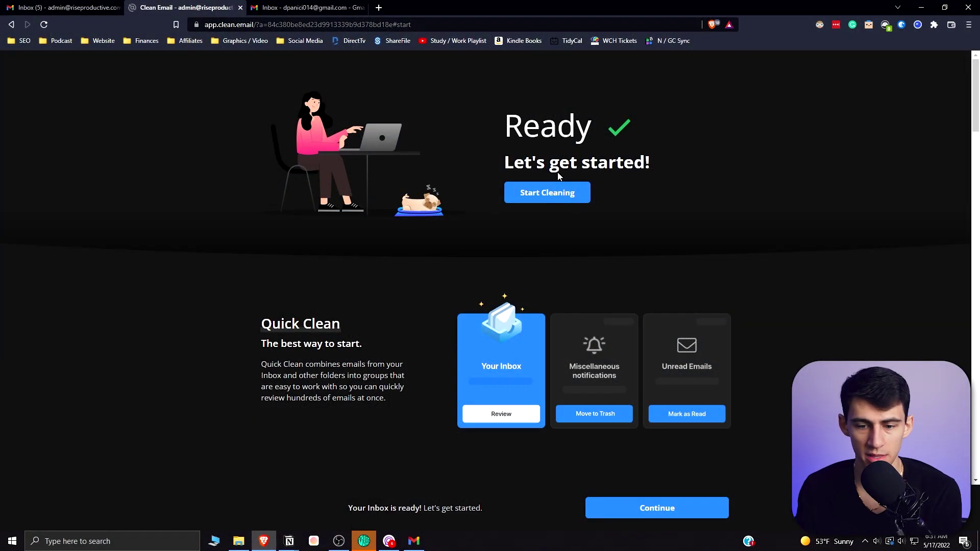
Scroll through Clean Email's welcome page, then start cleaning to reach the start dashboard.
{"action": "scroll", "coordinate": [559, 176], "scroll_direction": "down", "scroll_amount": 3}
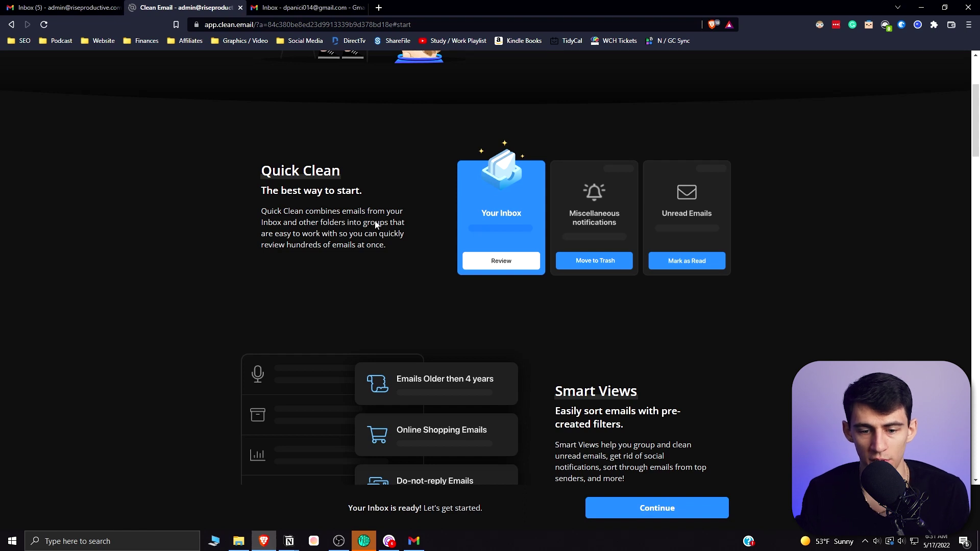
{"action": "scroll", "coordinate": [501, 254], "scroll_direction": "down", "scroll_amount": 3}
{"action": "scroll", "coordinate": [611, 341], "scroll_direction": "down", "scroll_amount": 3}
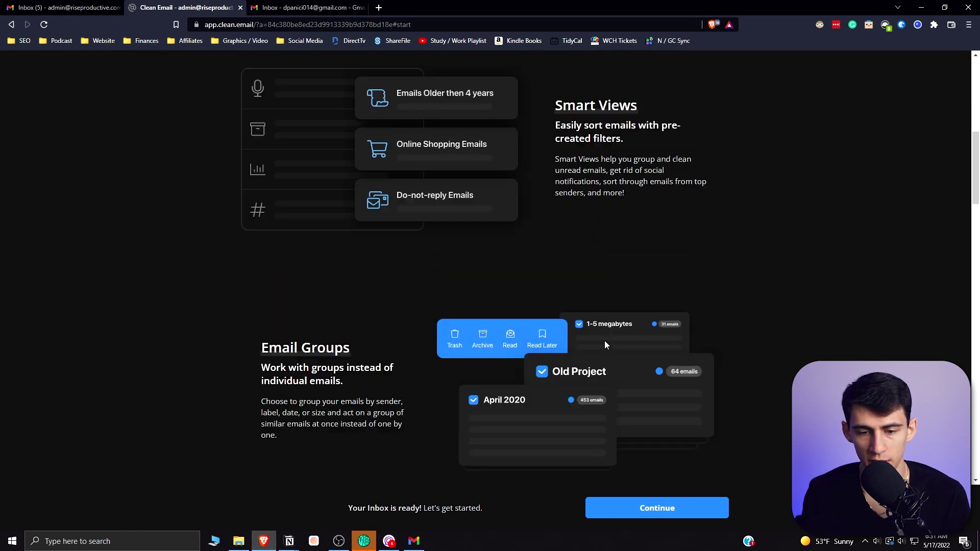
{"action": "scroll", "coordinate": [605, 341], "scroll_direction": "up", "scroll_amount": 9}
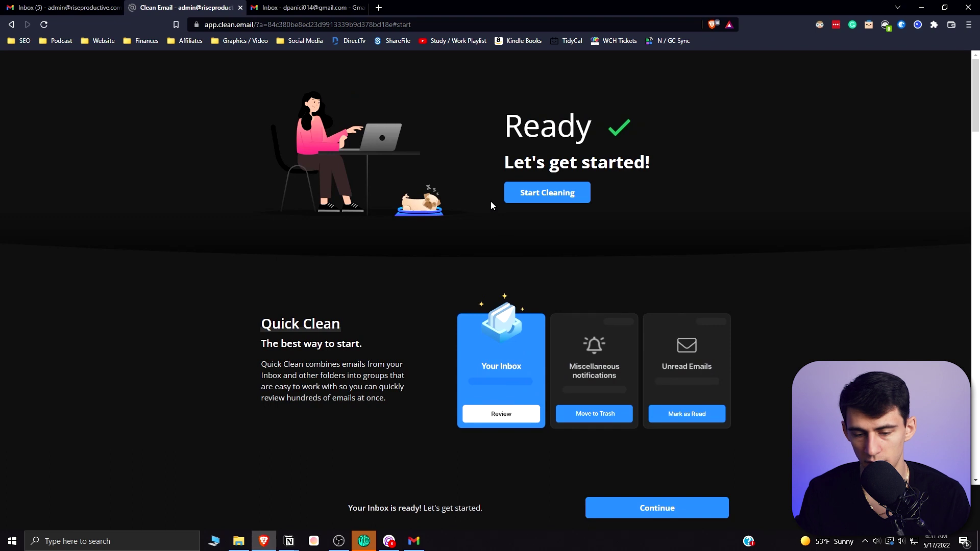
{"action": "left_click", "coordinate": [534, 198]}
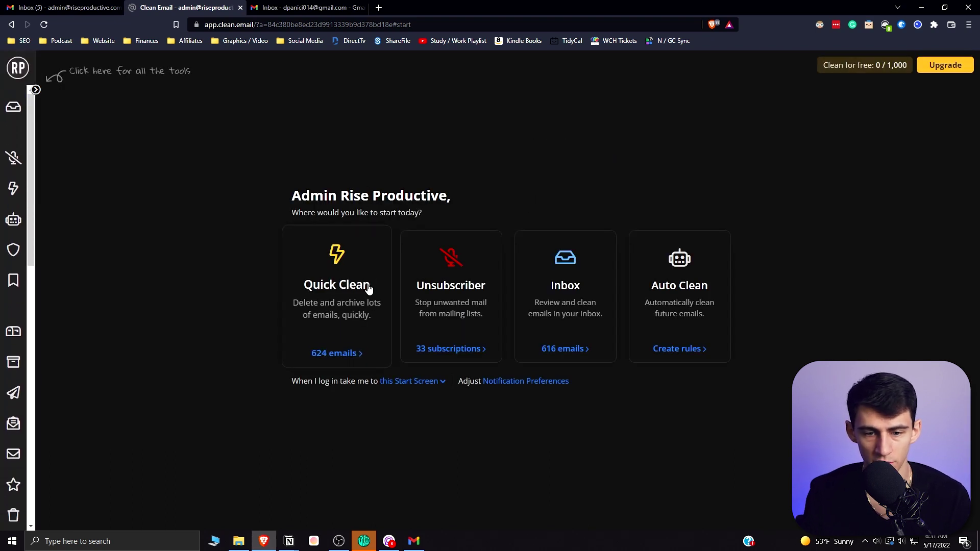
Open Unsubscriber and browse its list of 33 subscription senders.
{"action": "left_click", "coordinate": [463, 321]}
{"action": "scroll", "coordinate": [540, 303], "scroll_direction": "down", "scroll_amount": 3}
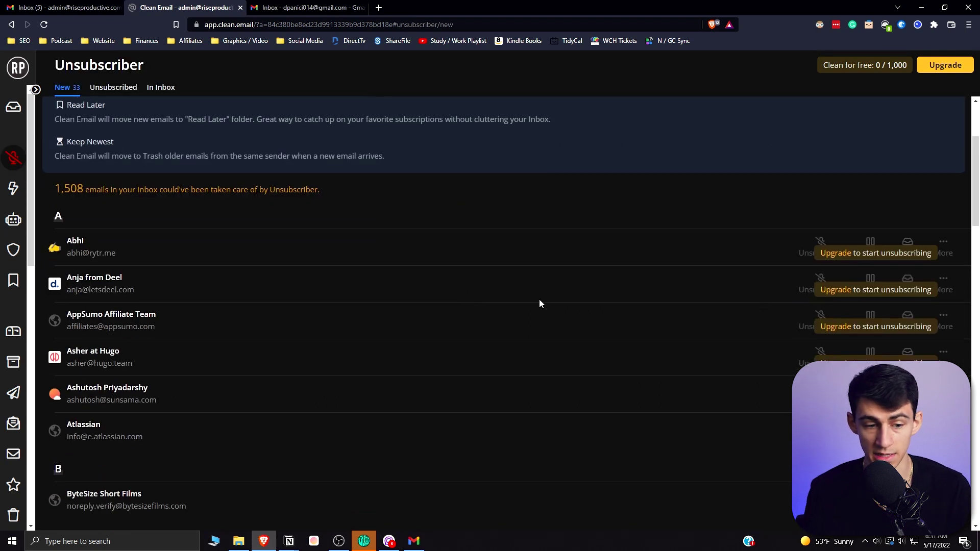
{"action": "scroll", "coordinate": [707, 250], "scroll_direction": "down", "scroll_amount": 10}
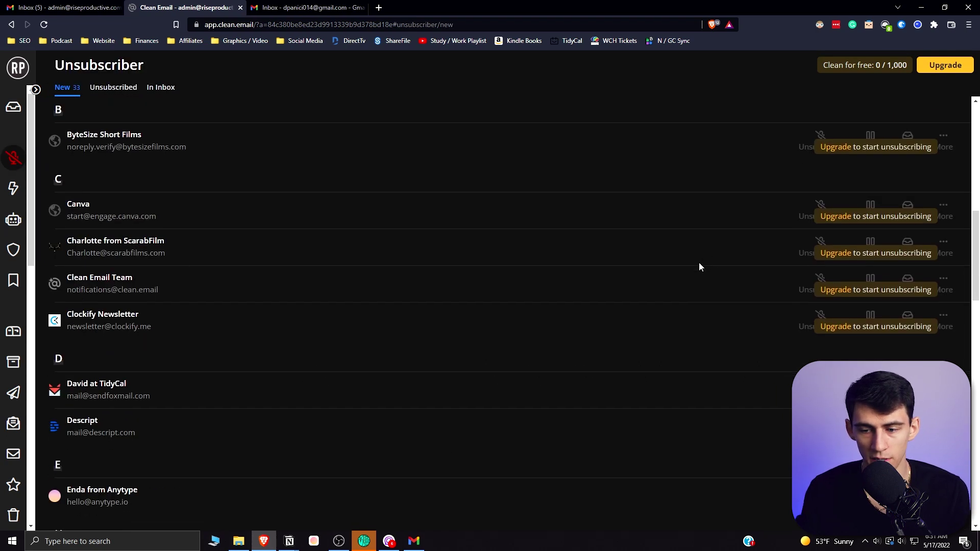
{"action": "scroll", "coordinate": [740, 313], "scroll_direction": "up", "scroll_amount": 13}
{"action": "scroll", "coordinate": [747, 319], "scroll_direction": "down", "scroll_amount": 3}
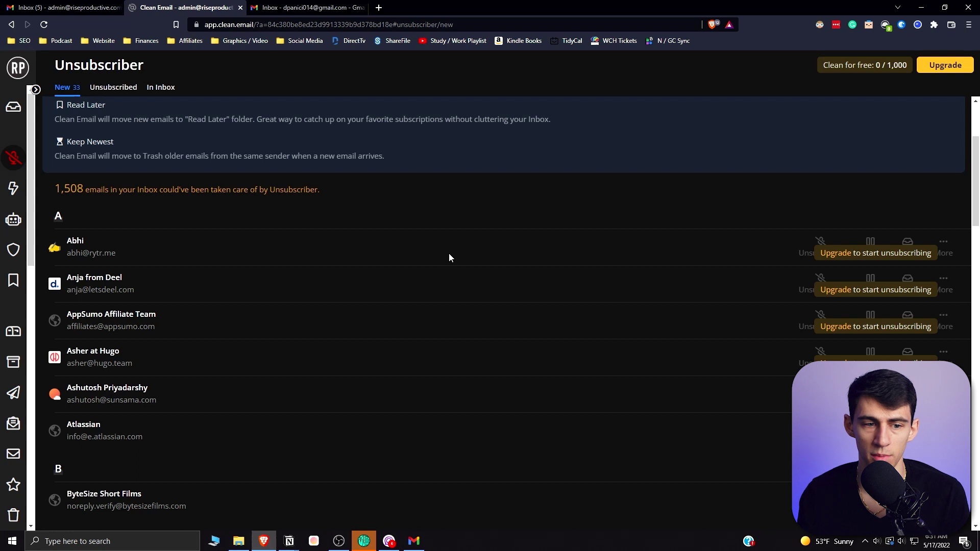
{"action": "scroll", "coordinate": [541, 324], "scroll_direction": "down", "scroll_amount": 10}
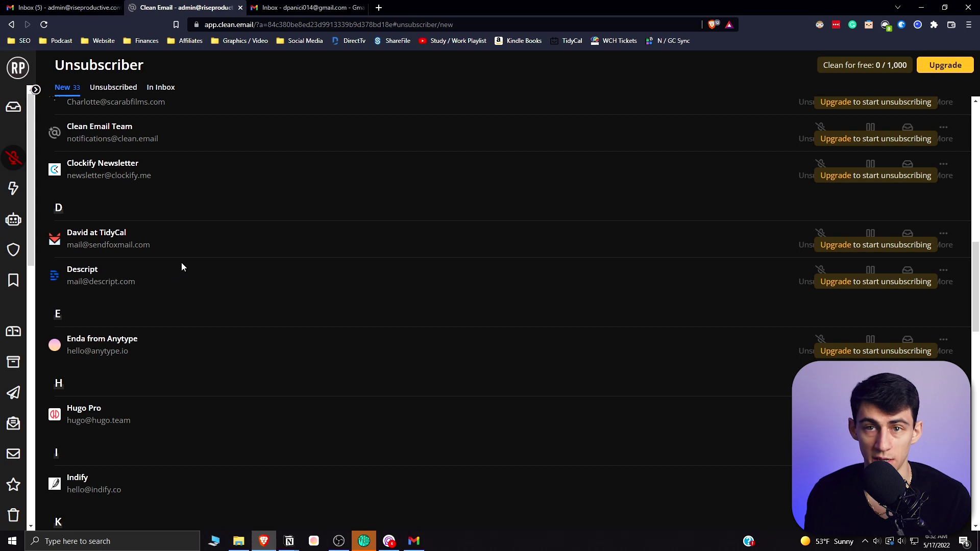
Glance at the Gmail inbox, then return to Clean Email's start dashboard.
{"action": "left_click", "coordinate": [76, 7]}
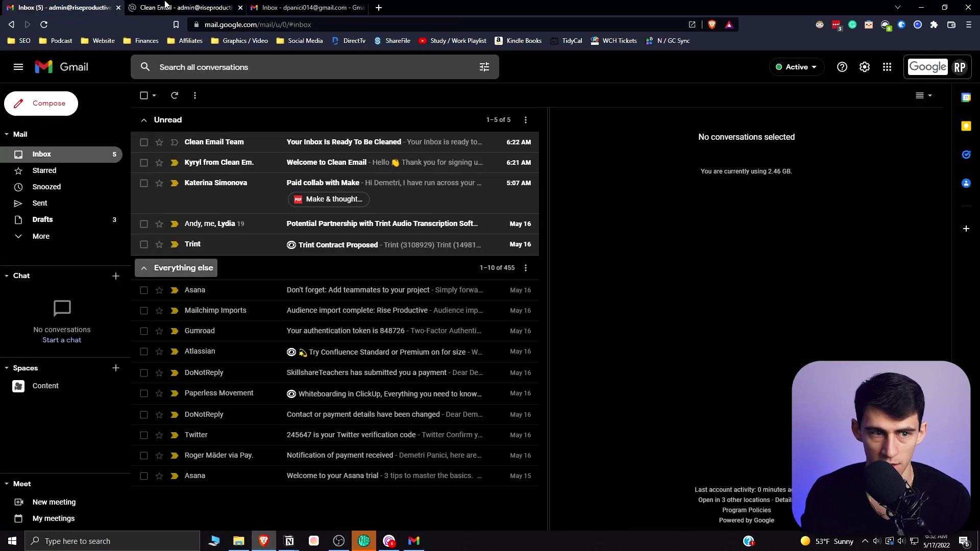
{"action": "left_click", "coordinate": [179, 8]}
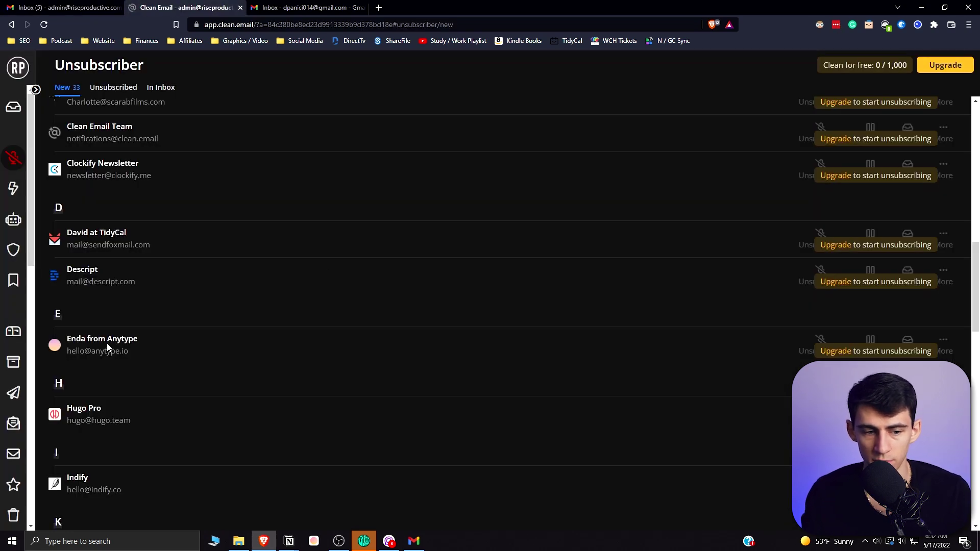
{"action": "key", "text": "alt+Left"}
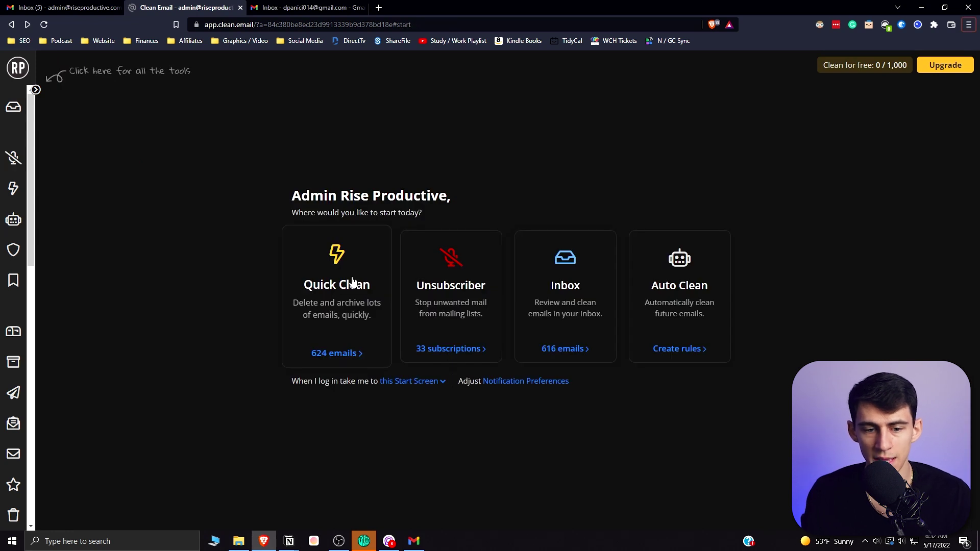
Open Quick Clean and view all Miscellaneous notifications emails, then return to the overview.
{"action": "left_click", "coordinate": [353, 281]}
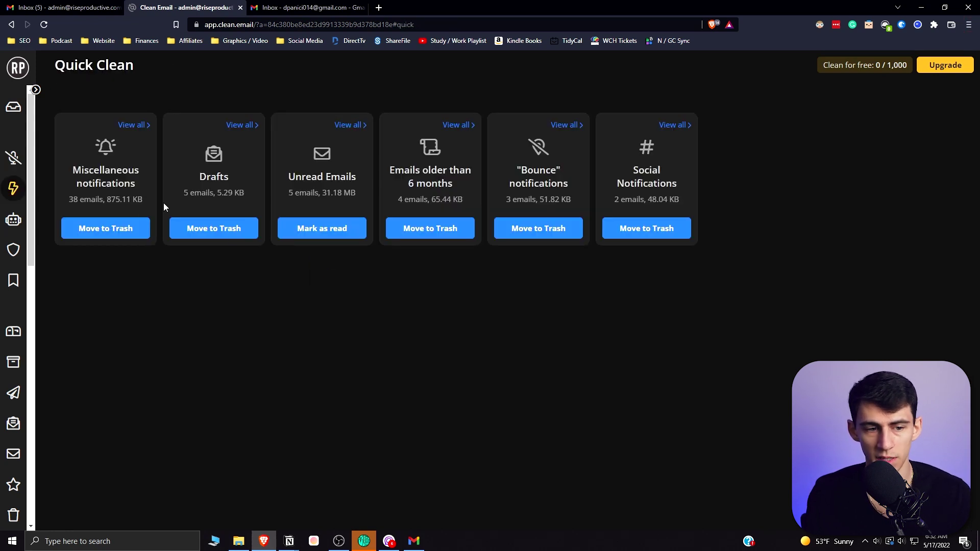
{"action": "left_click", "coordinate": [128, 125]}
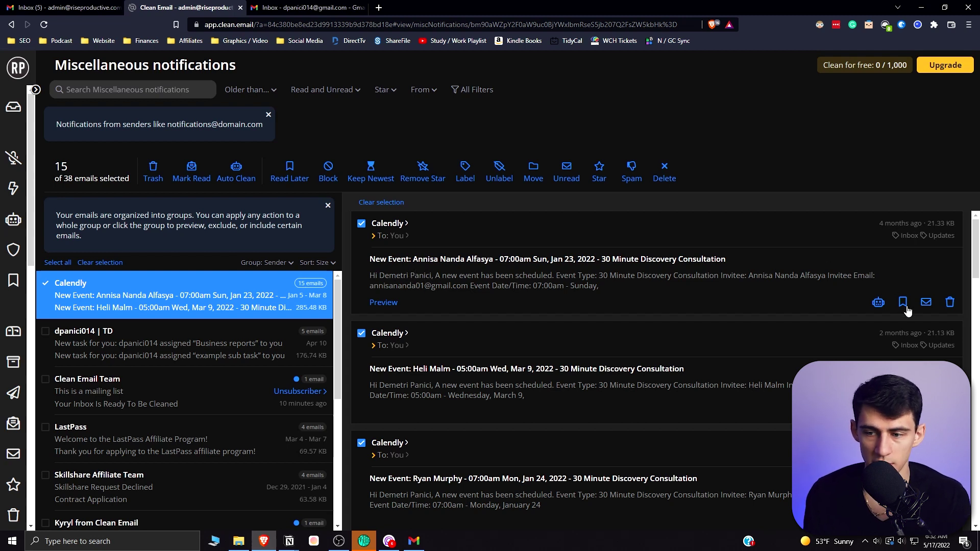
{"action": "key", "text": "alt+Left"}
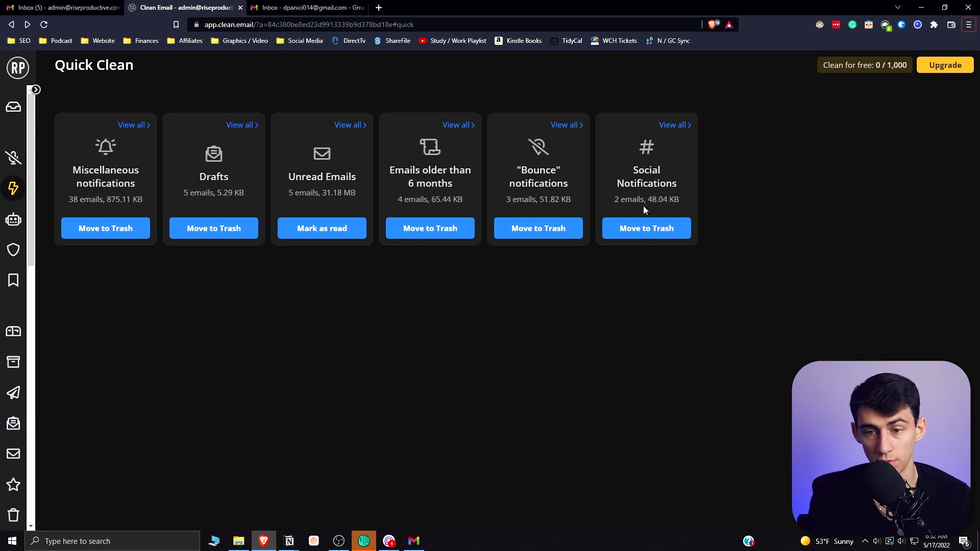
Check the Unread Emails group, then open the Inbox view of 616 emails.
{"action": "key", "text": "alt+Right"}
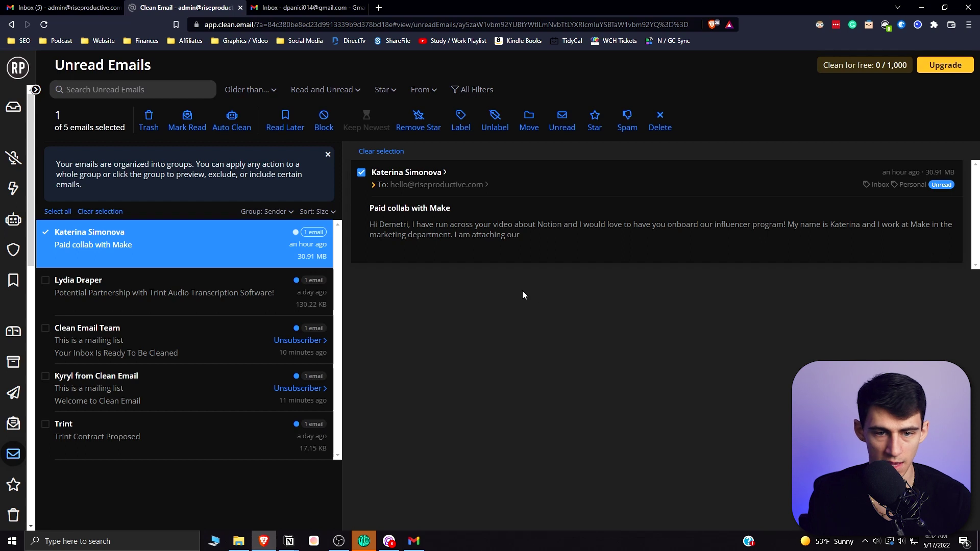
{"action": "key", "text": "alt+Left"}
{"action": "left_click", "coordinate": [17, 113]}
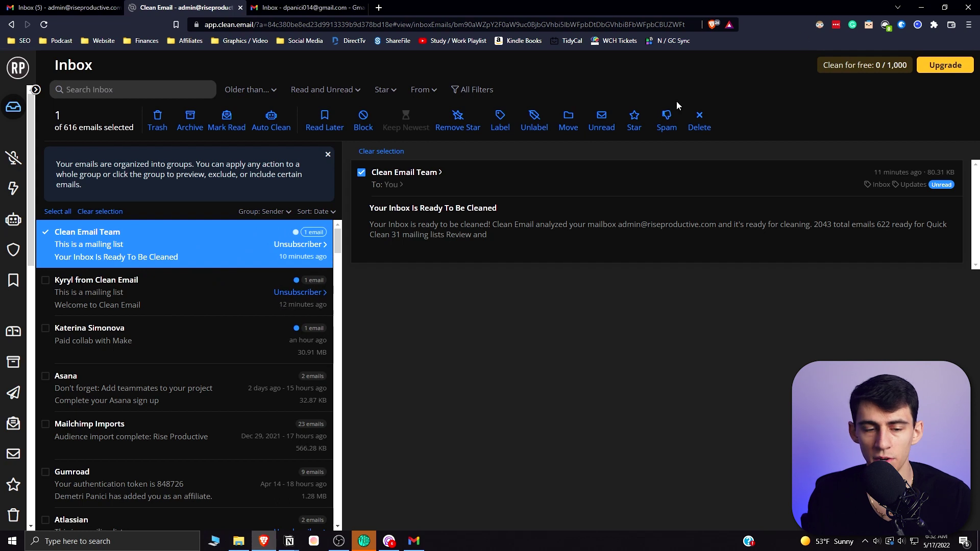
{"action": "key", "text": "alt+Left"}
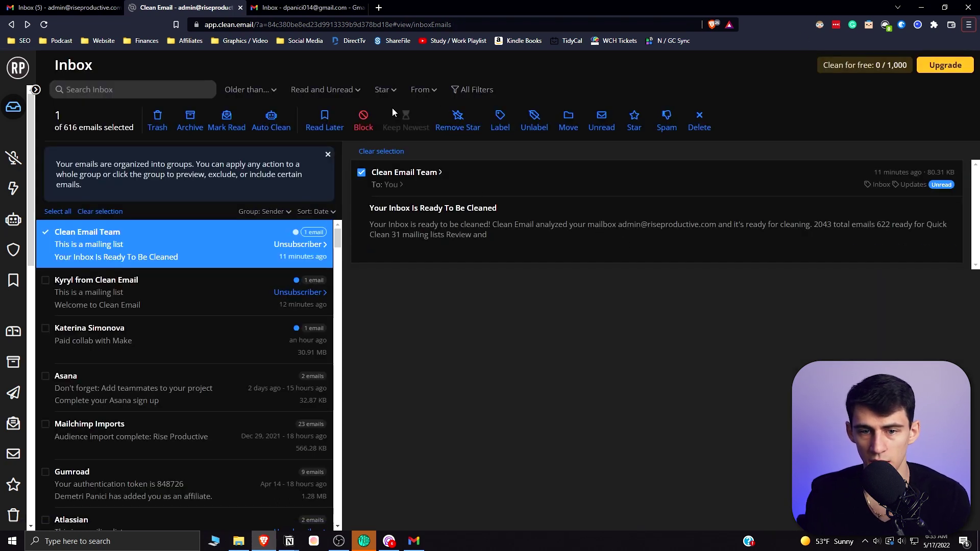
Visit Auto Clean, then in the Inbox move the Clean Email Team message to Read Later.
{"action": "left_click", "coordinate": [14, 189]}
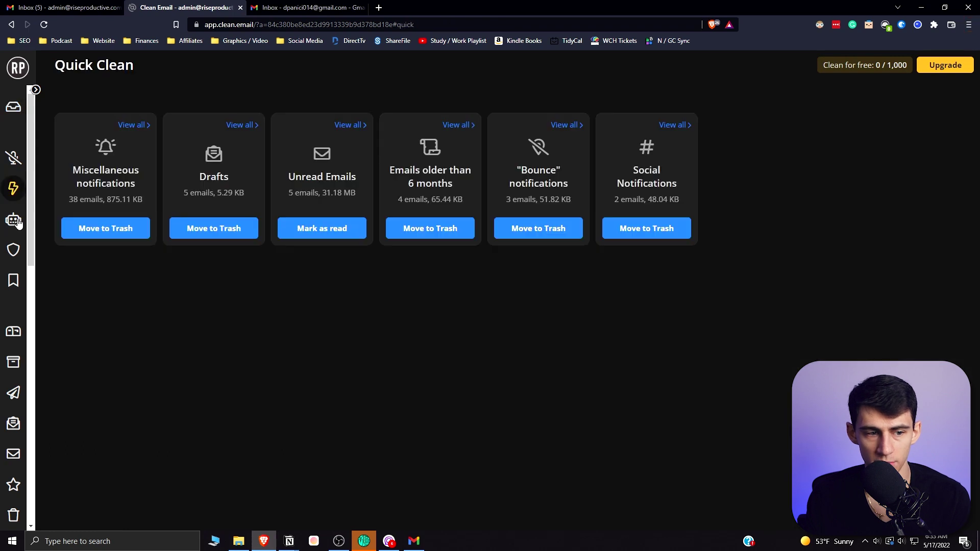
{"action": "left_click", "coordinate": [15, 220]}
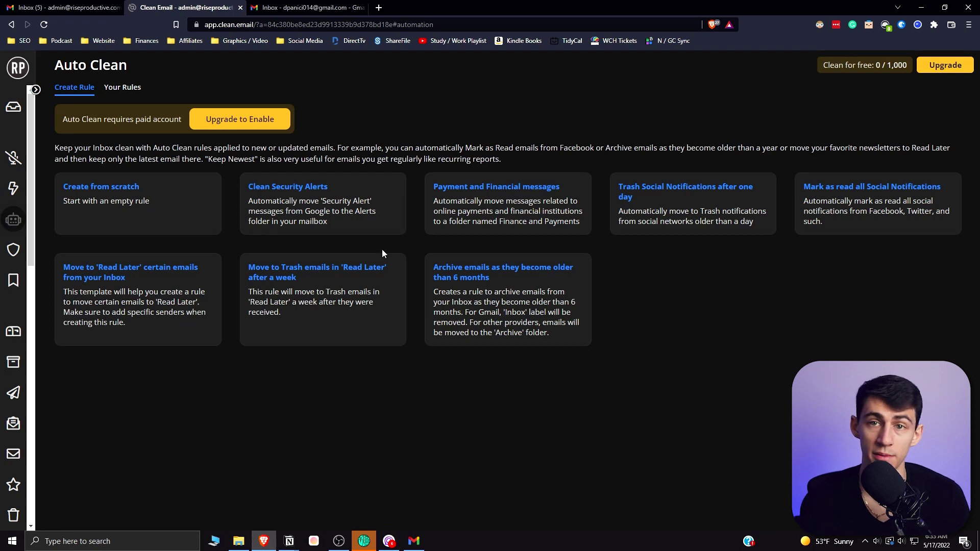
{"action": "left_click", "coordinate": [14, 108]}
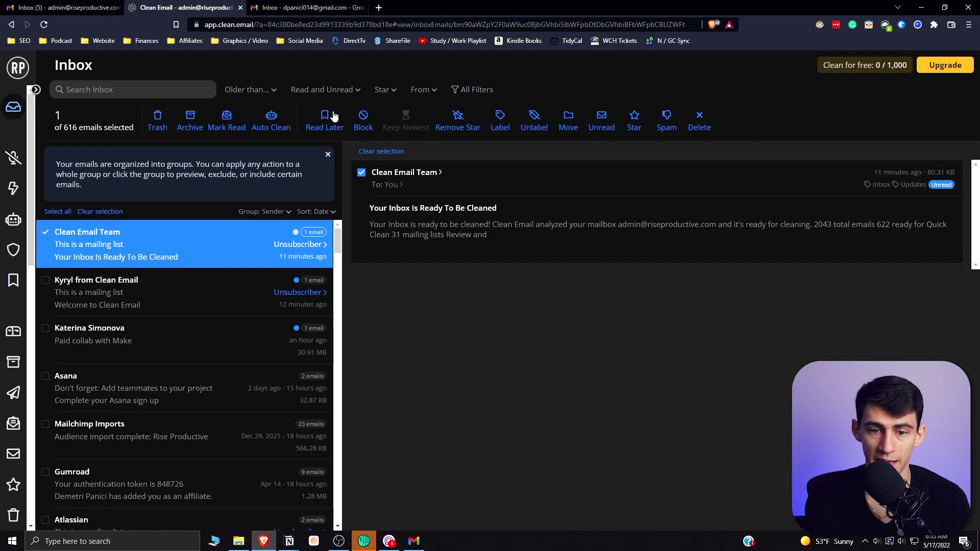
{"action": "left_click", "coordinate": [334, 117]}
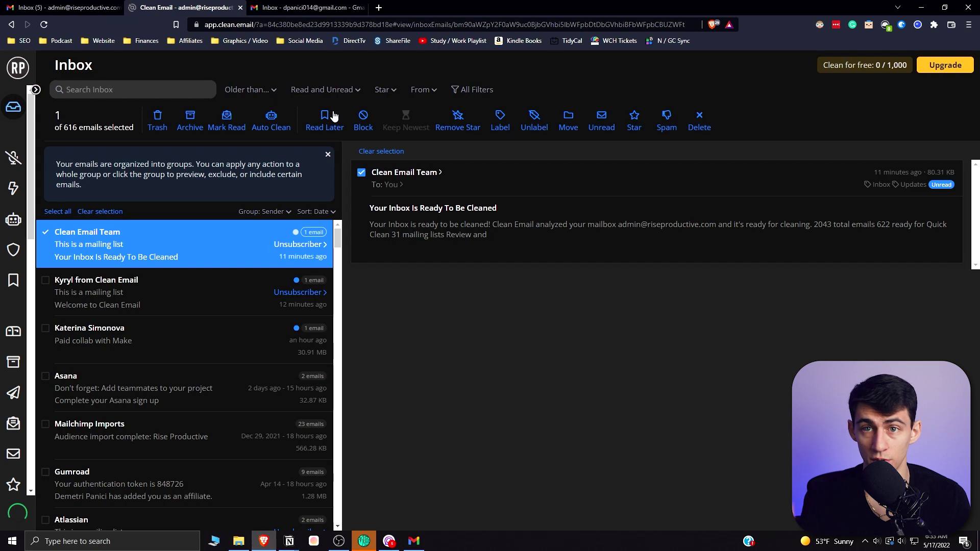